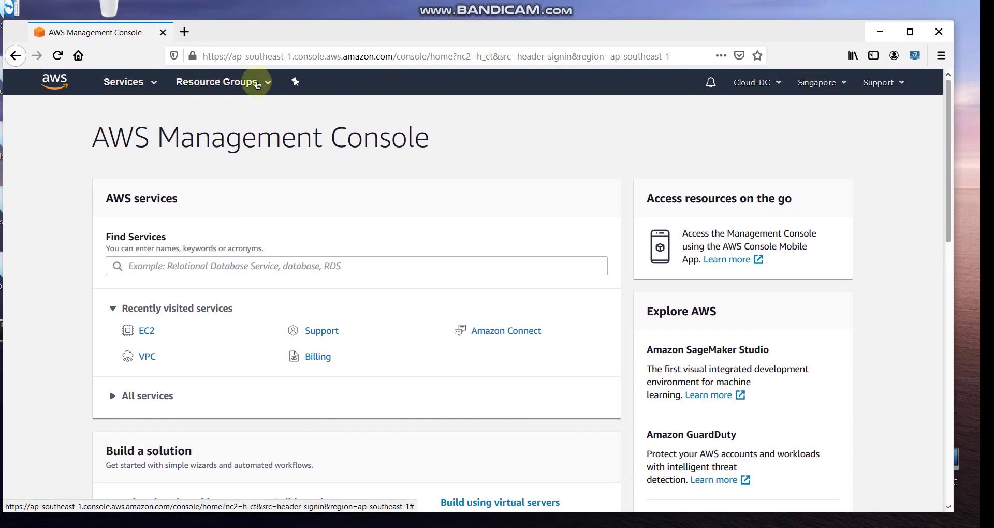
Find the VPC service and open the list of your VPCs in the Singapore region.
left_click(158, 84)
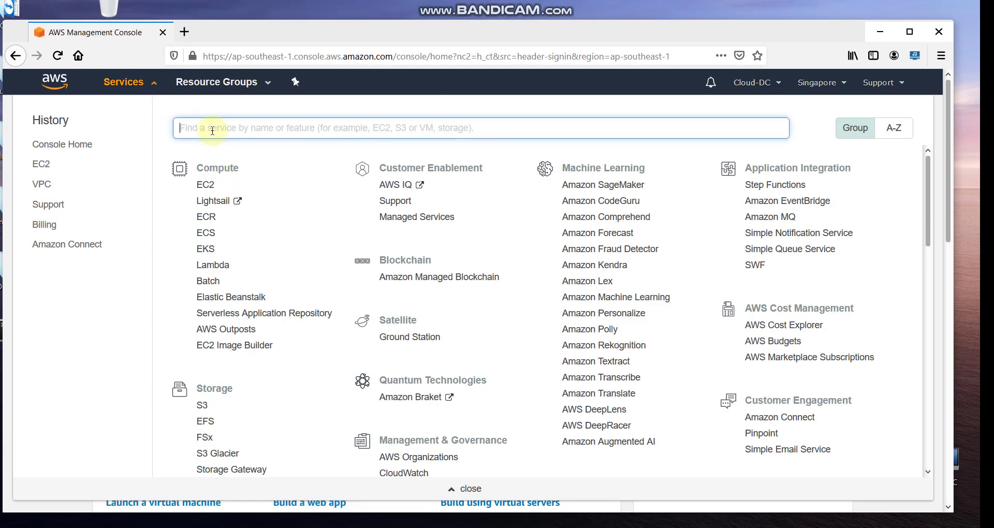
type("VPC")
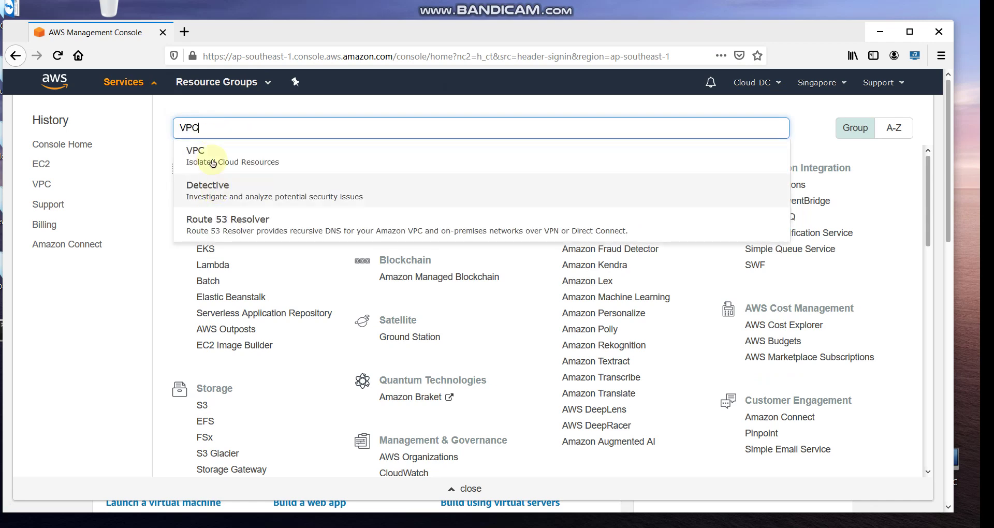
left_click(202, 149)
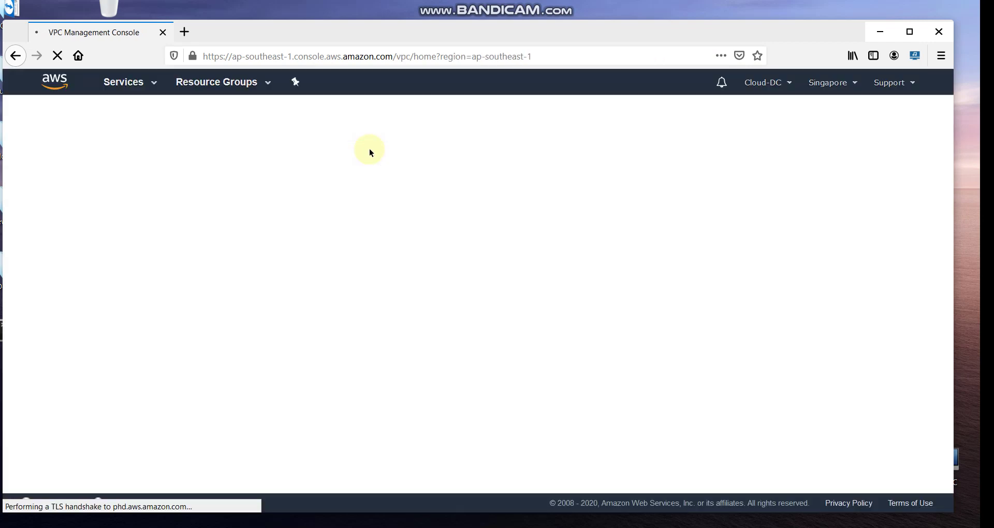
left_click_drag(537, 27, 541, 34)
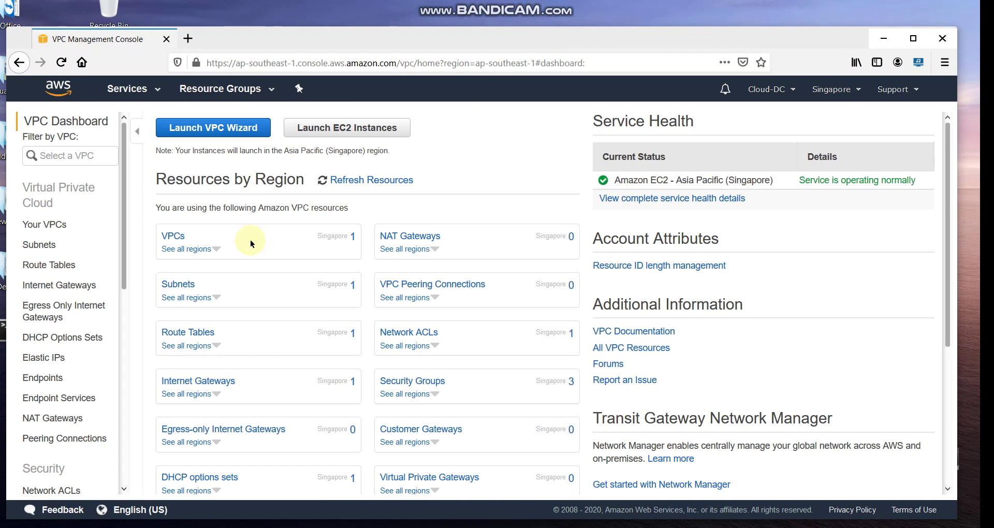
left_click(41, 224)
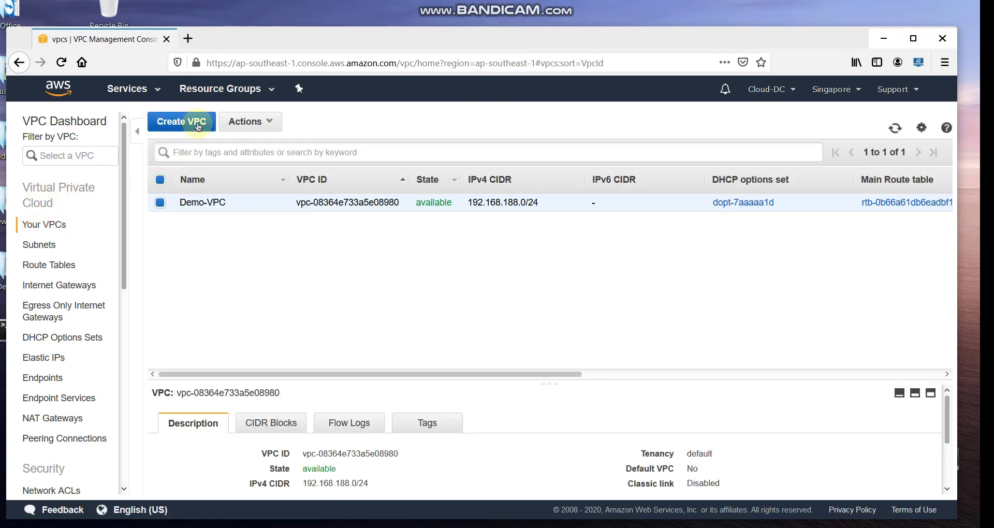
Start creating a new VPC and set its name tag to Backup_DataCenter, following the Notepad notes.
left_click(199, 126)
left_click(228, 223)
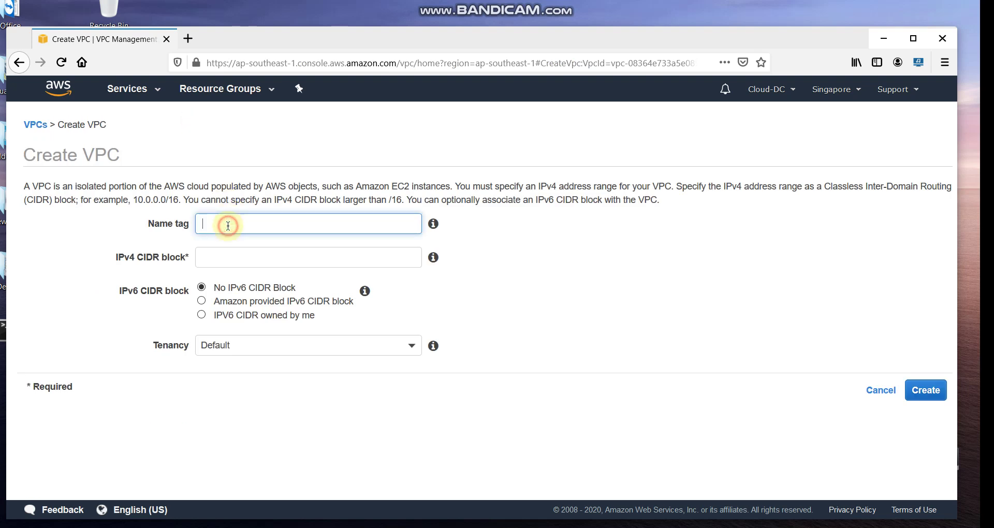
left_click_drag(671, 44, 673, 119)
left_click(666, 79)
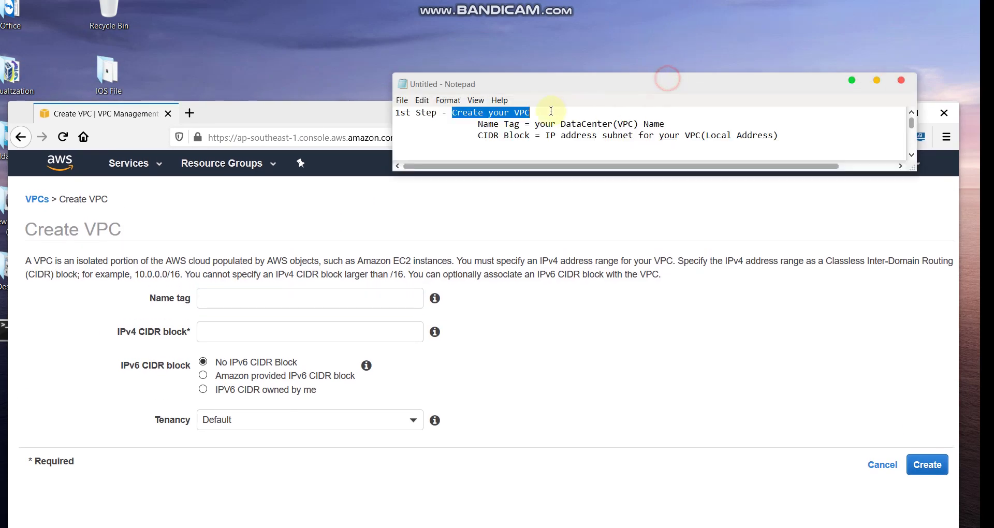
left_click_drag(477, 124, 665, 125)
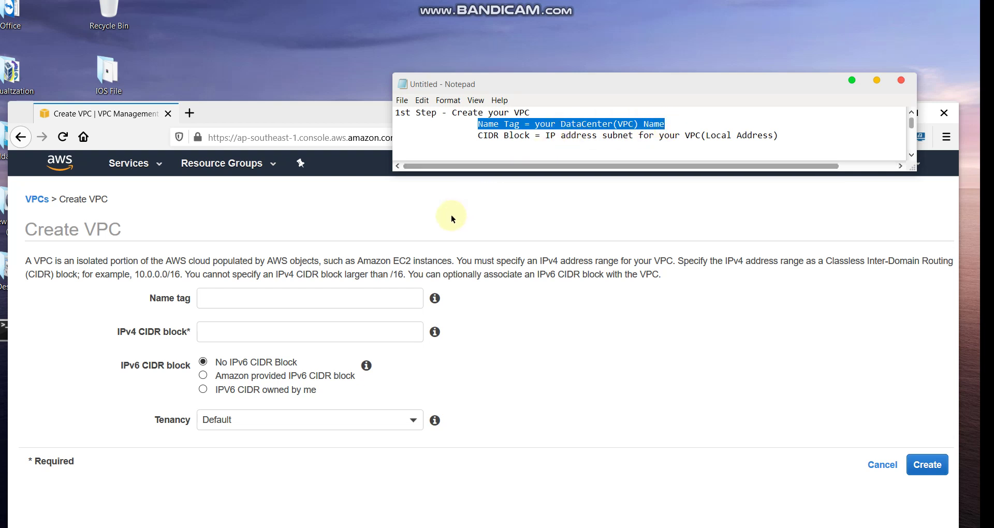
left_click_drag(519, 81, 544, 32)
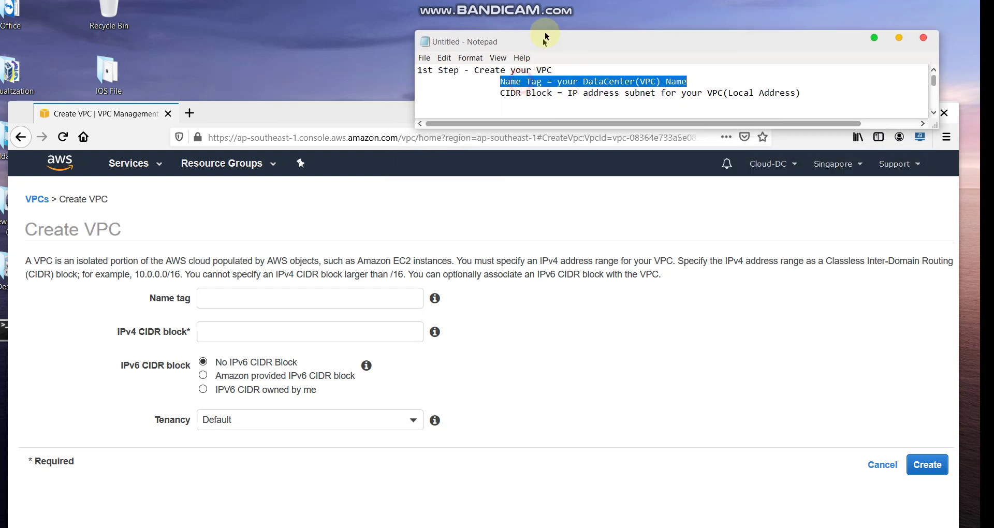
left_click(490, 190)
left_click(446, 122)
left_click_drag(452, 104, 462, 92)
left_click(258, 286)
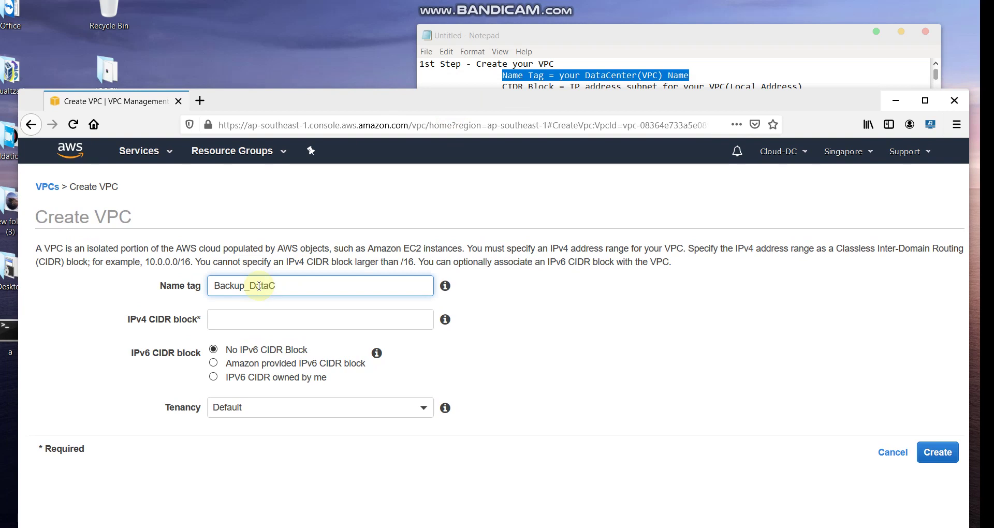
key("Tab")
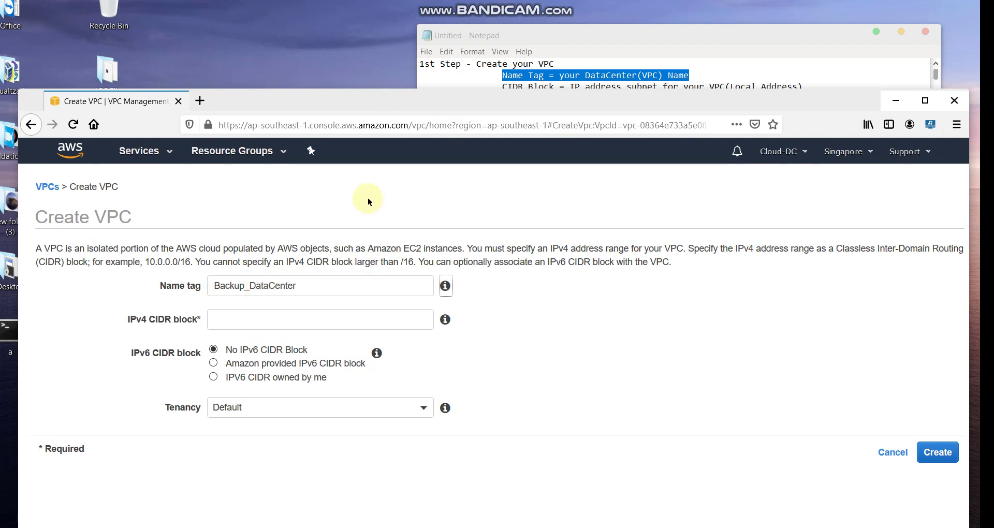
Consult the CIDR block note and set the new VPC's IPv4 CIDR block to 192.168.199.0/24.
left_click_drag(509, 95, 802, 88)
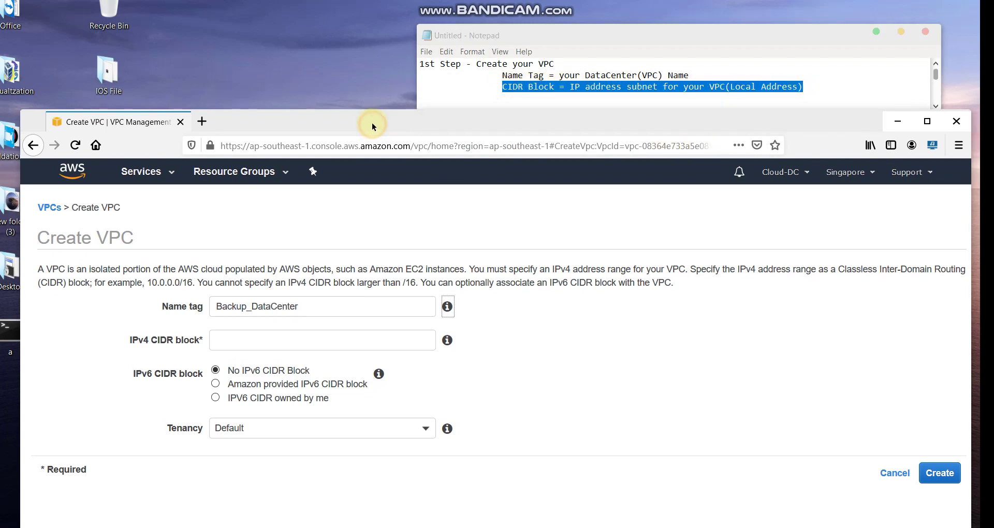
left_click_drag(374, 123, 407, 63)
left_click(266, 283)
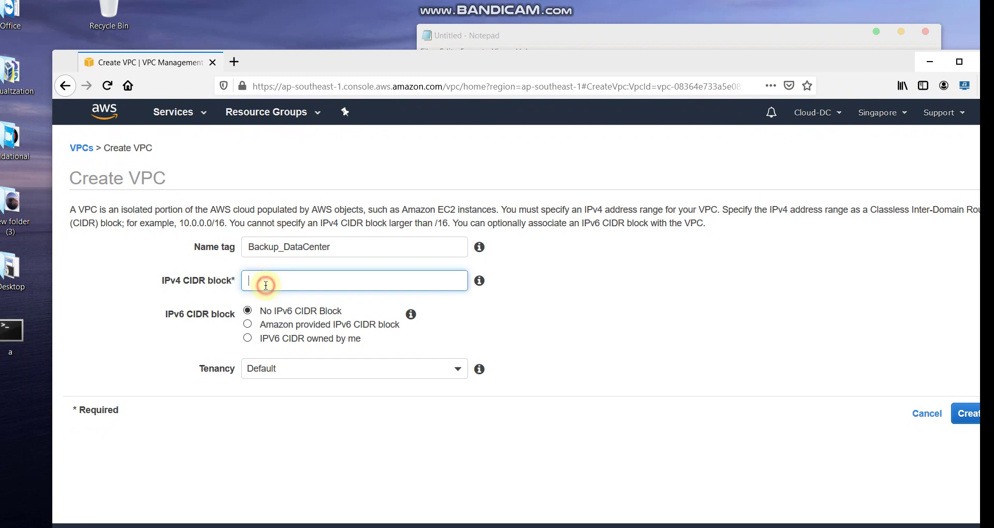
type("192.168.199.0/24")
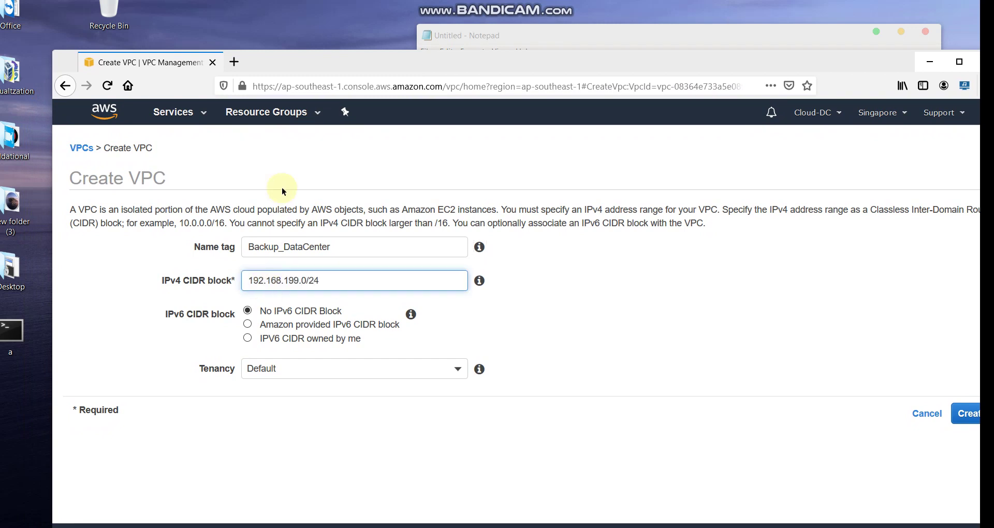
Create the VPC without an IPv6 block and with default tenancy, and select only Backup_DataCenter in the VPC list.
left_click_drag(390, 57, 382, 22)
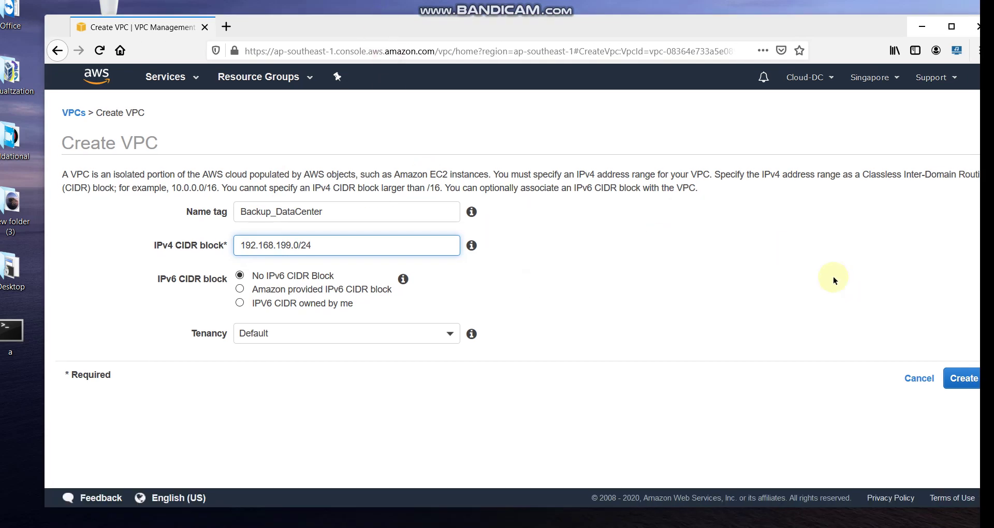
left_click_drag(677, 31, 636, 20)
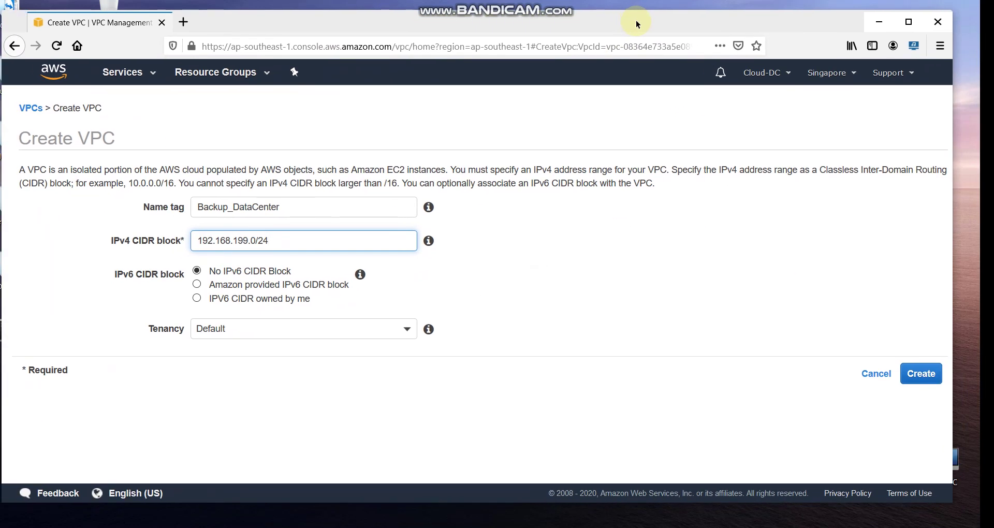
left_click(913, 377)
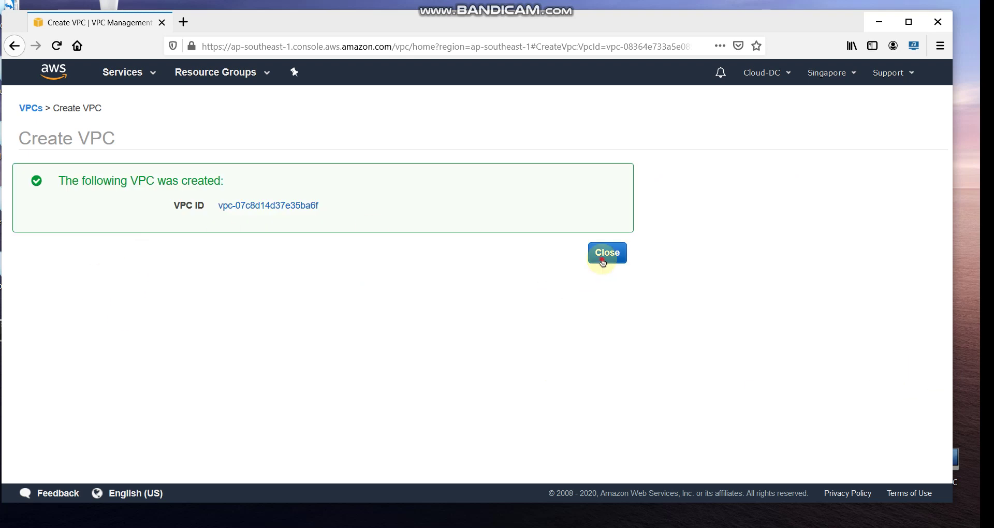
left_click(602, 259)
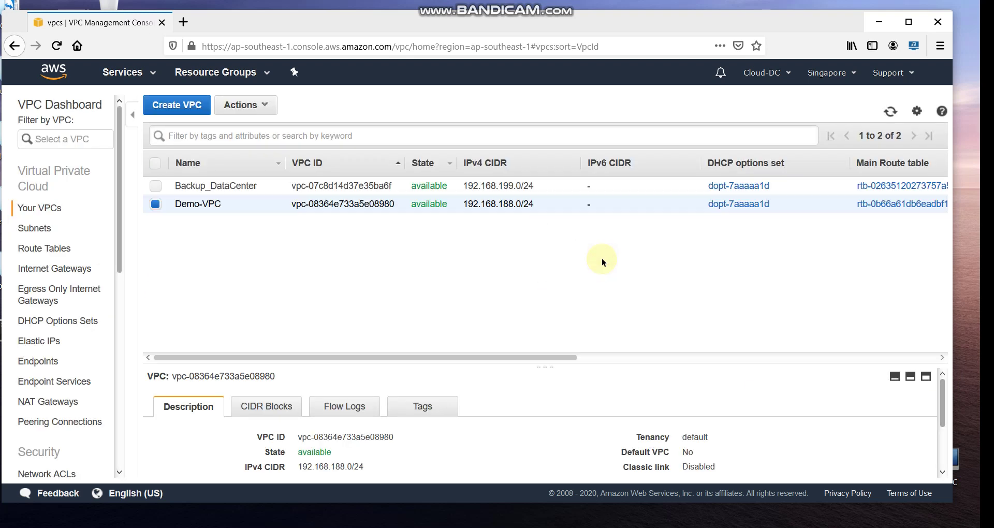
left_click(154, 186)
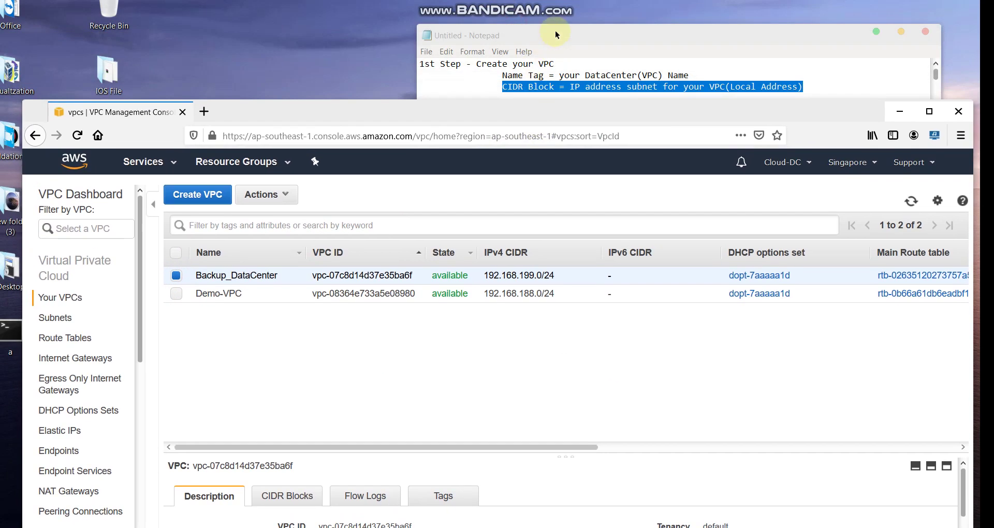
Switch to Notepad and review the second step of the notes, about creating the internet gateway.
left_click_drag(557, 14, 473, 60)
scroll(454, 121, "down", 5)
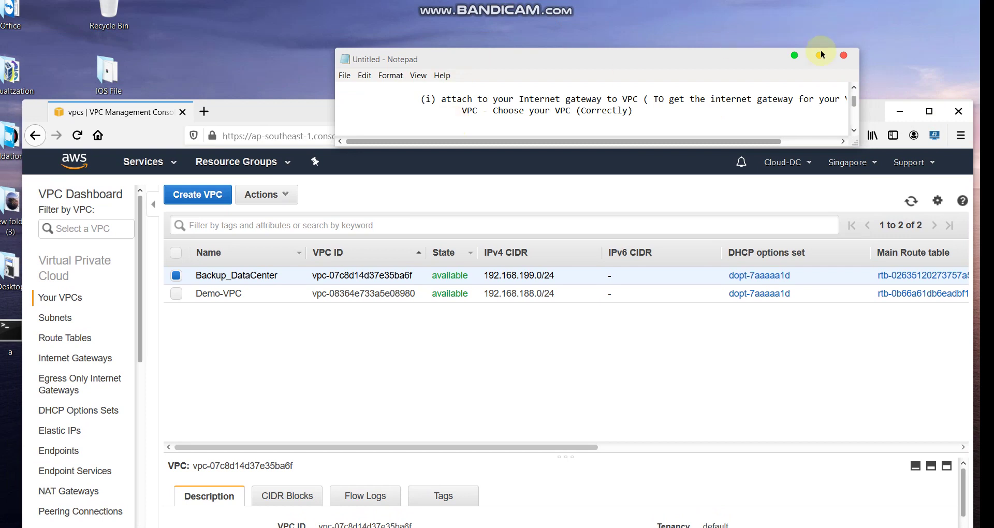
left_click_drag(680, 147, 681, 230)
scroll(509, 200, "up", 1)
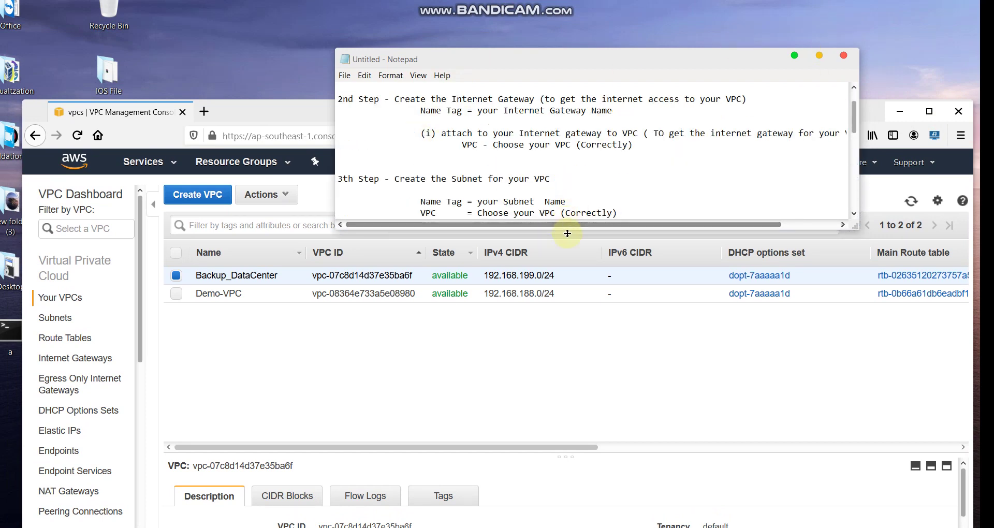
left_click_drag(568, 234, 574, 177)
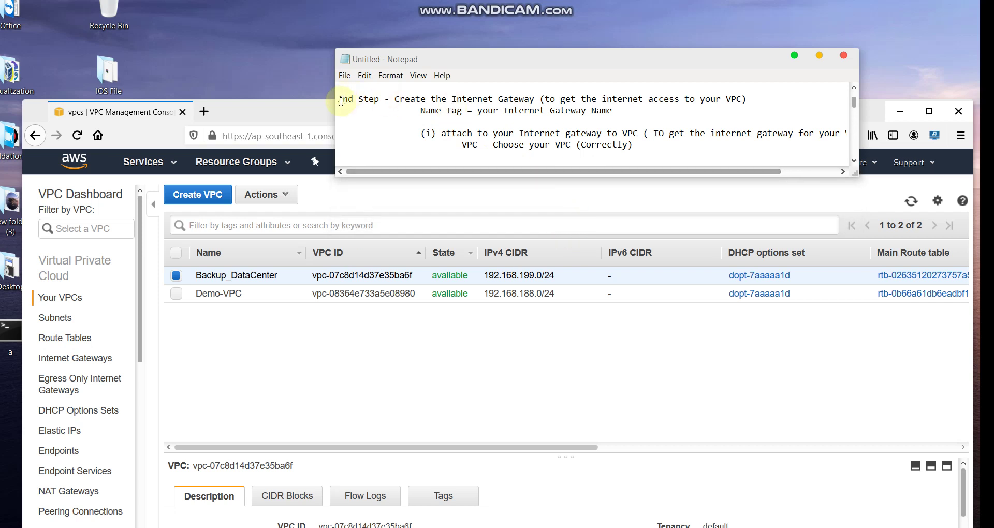
left_click_drag(339, 98, 773, 99)
left_click(457, 98)
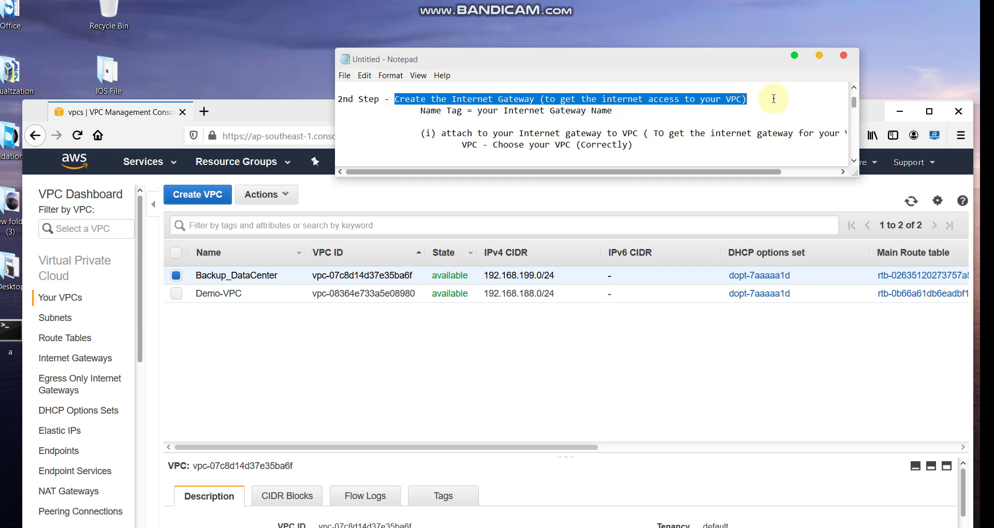
Switch back to the AWS console in the browser and open the creation form for a new internet gateway.
left_click(289, 113)
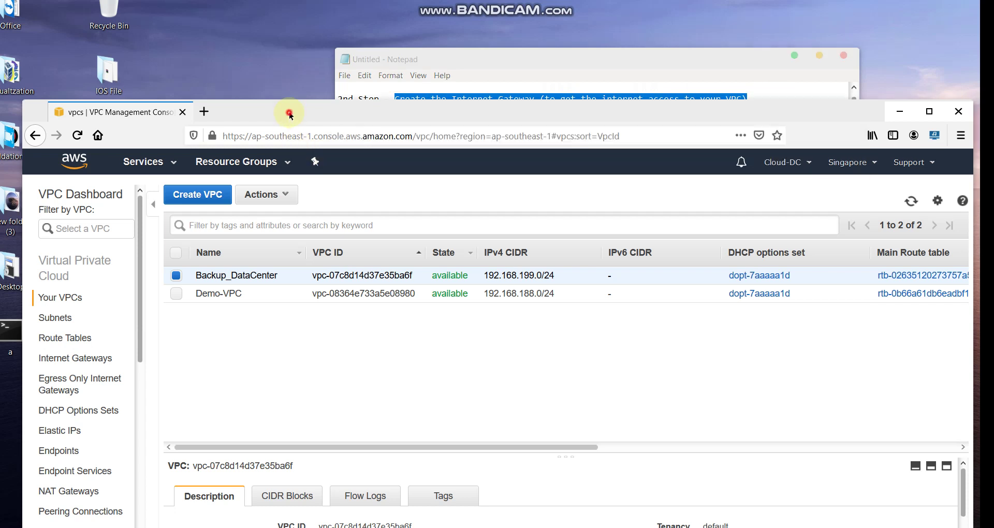
left_click_drag(257, 108, 261, 60)
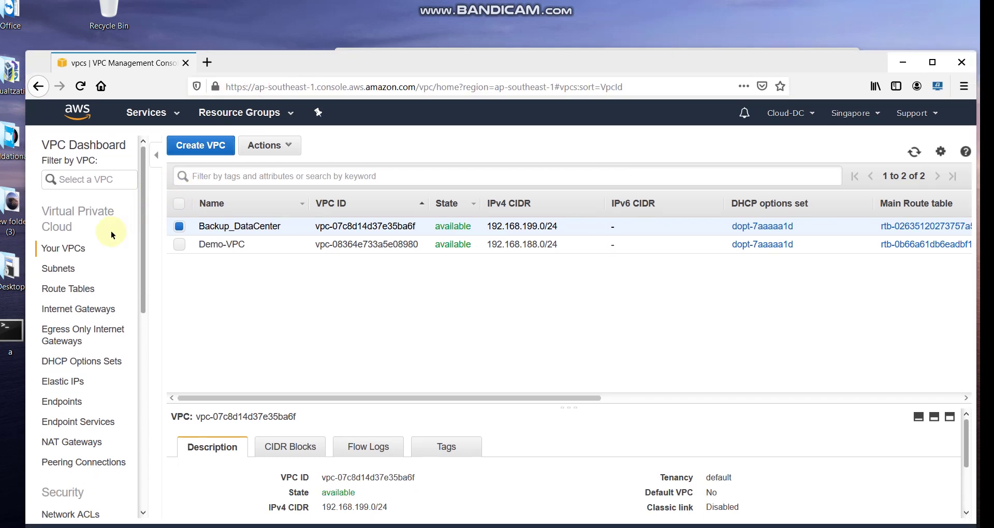
left_click(67, 310)
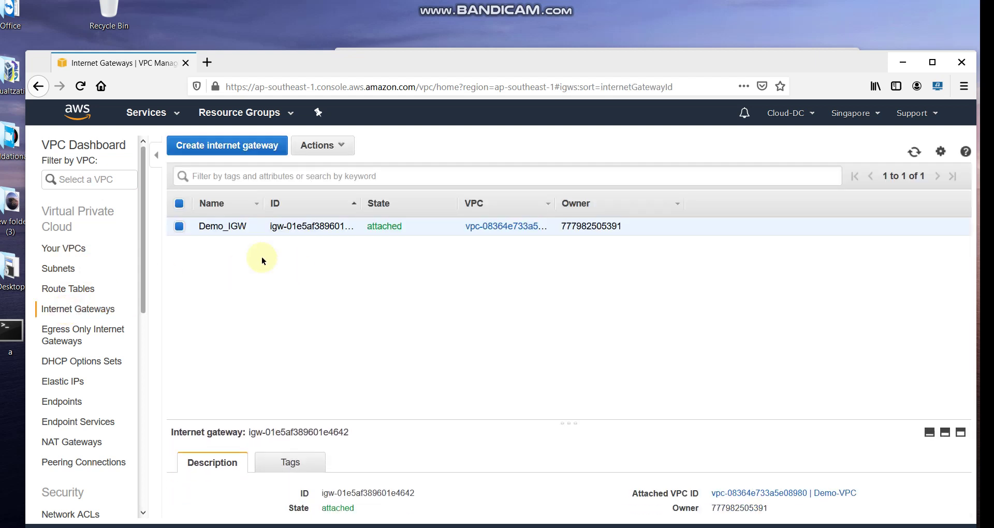
left_click(201, 149)
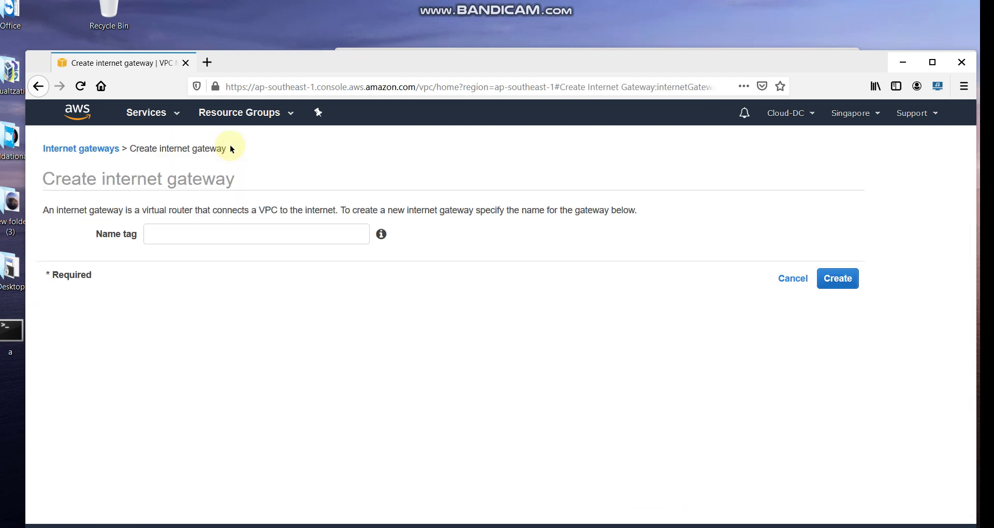
left_click(206, 233)
Check the name tag note, create the internet gateway with the name tag BackupDC_IG, and return to the gateway list.
left_click_drag(490, 58, 483, 104)
left_click(490, 57)
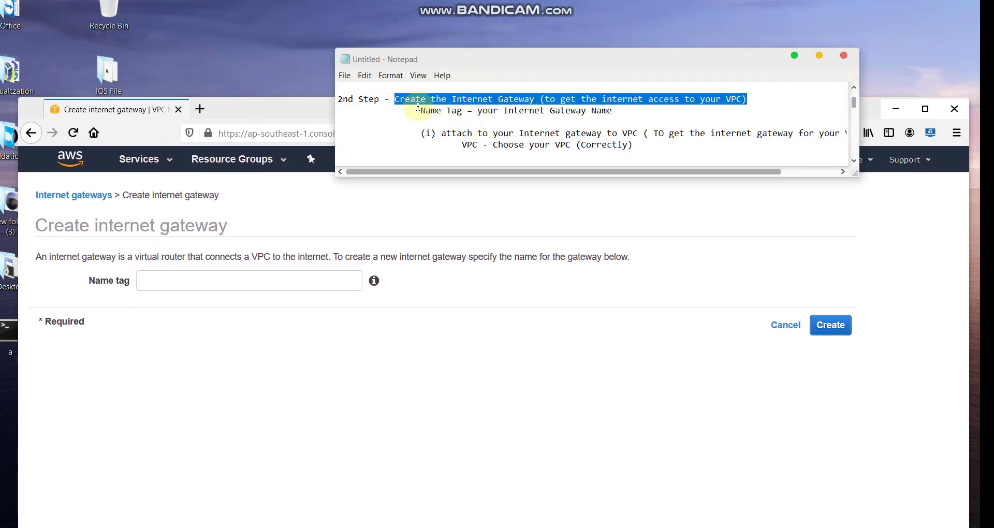
left_click_drag(420, 111, 615, 112)
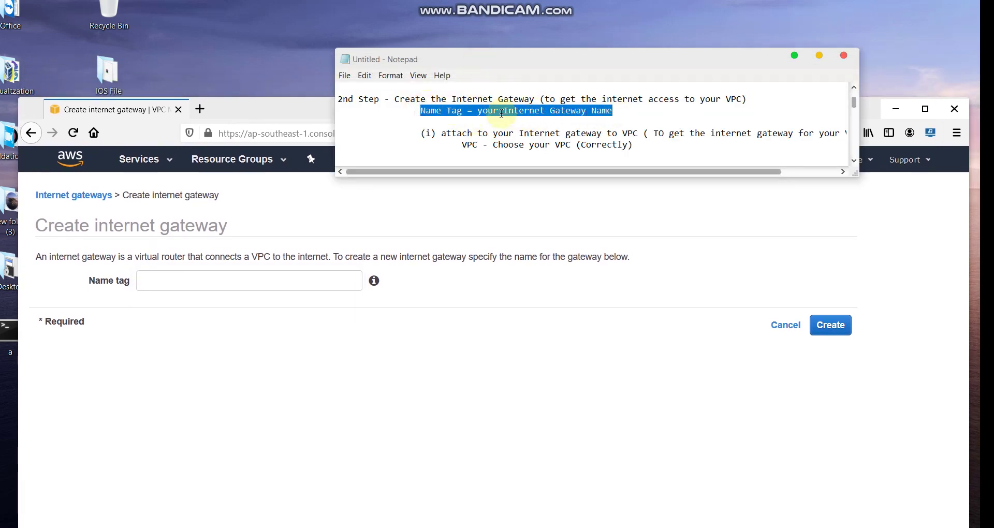
left_click(310, 115)
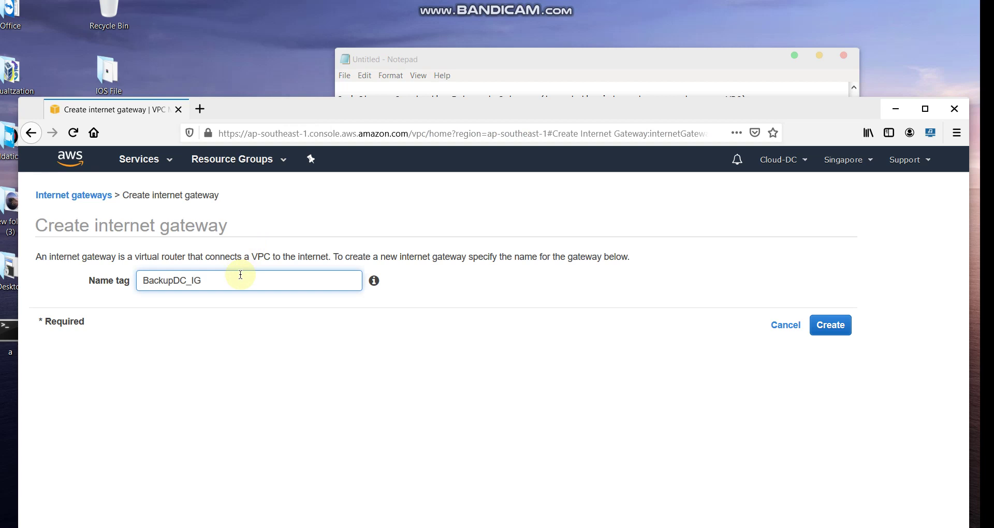
left_click(823, 325)
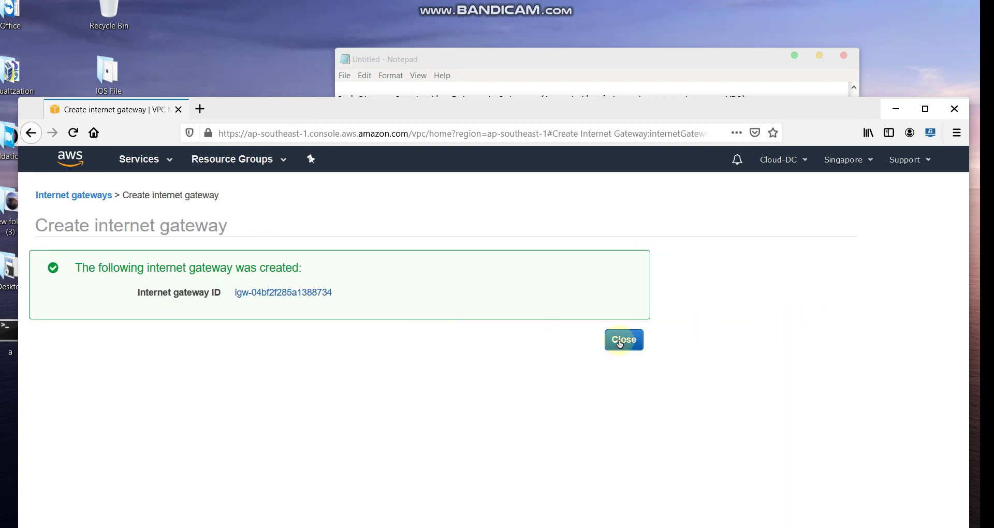
left_click(620, 340)
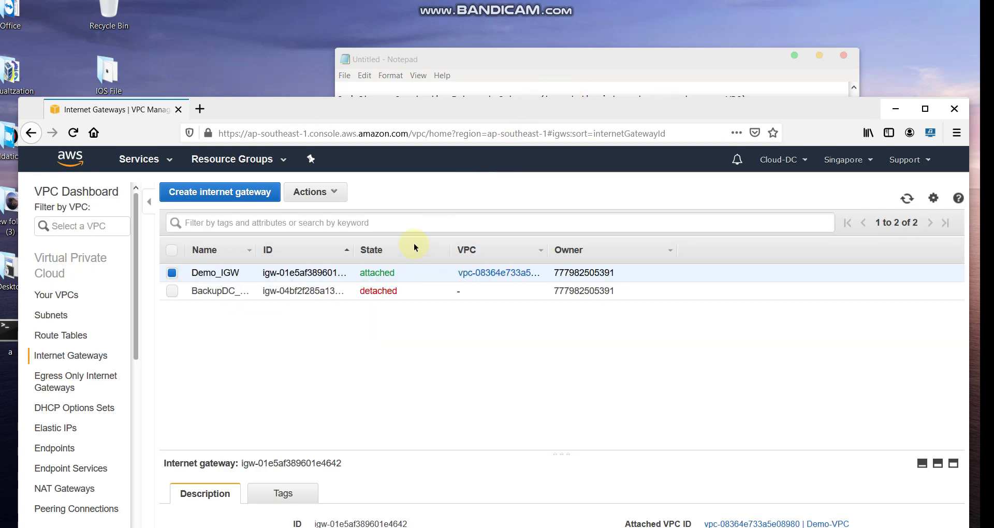
Switch to Notepad and read the full note on attaching the internet gateway to the VPC.
left_click(487, 73)
left_click_drag(420, 133, 652, 132)
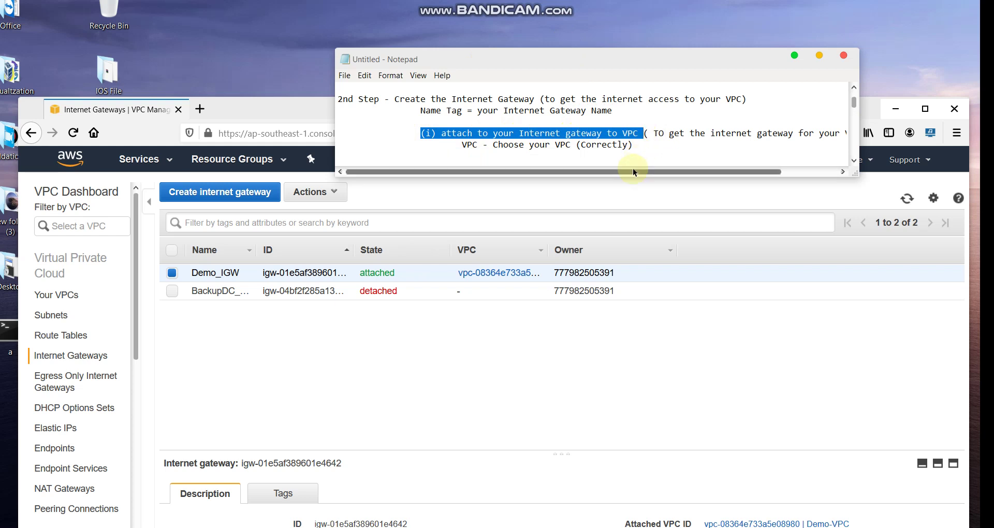
left_click_drag(633, 171, 662, 171)
left_click(371, 132)
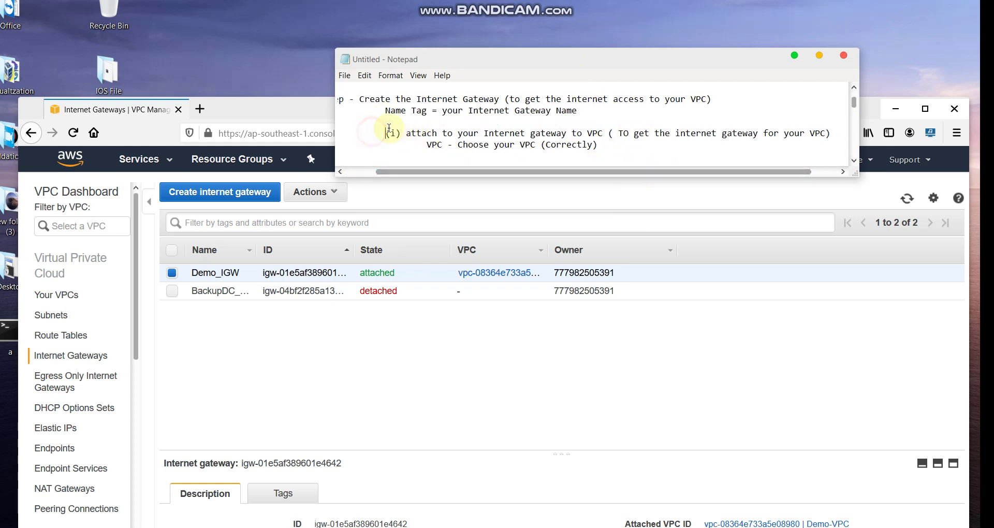
key("shift+Home")
left_click_drag(520, 172, 558, 175)
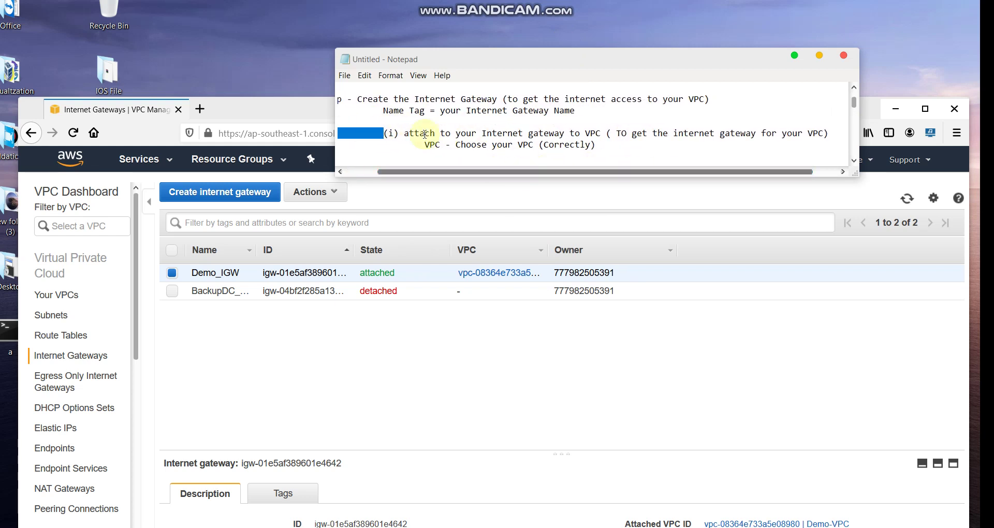
Check the attachment note, switch to the AWS console, and attach only the BackupDC_IG internet gateway to the Backup_DataCenter VPC.
left_click_drag(398, 133, 839, 134)
left_click_drag(696, 172, 734, 171)
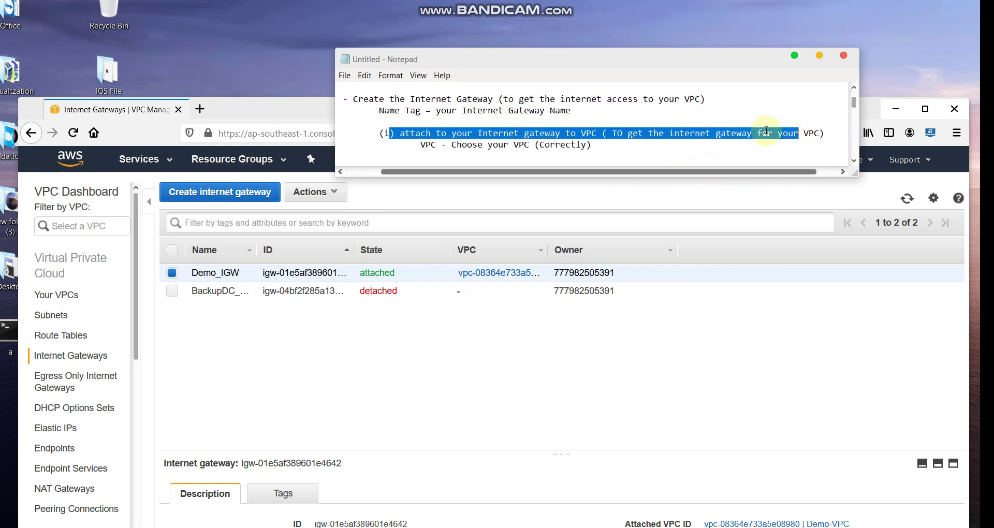
left_click(340, 308)
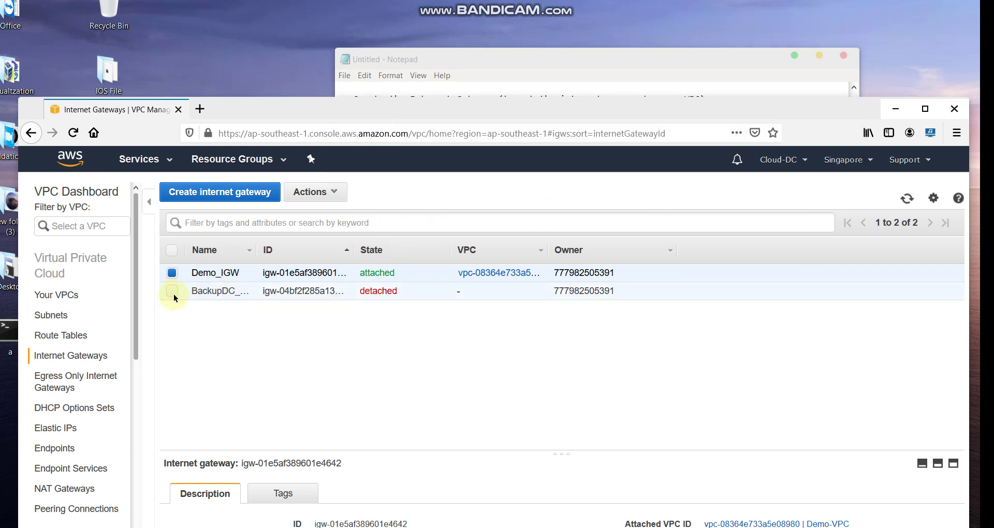
left_click(171, 290)
left_click(172, 273)
right_click(299, 289)
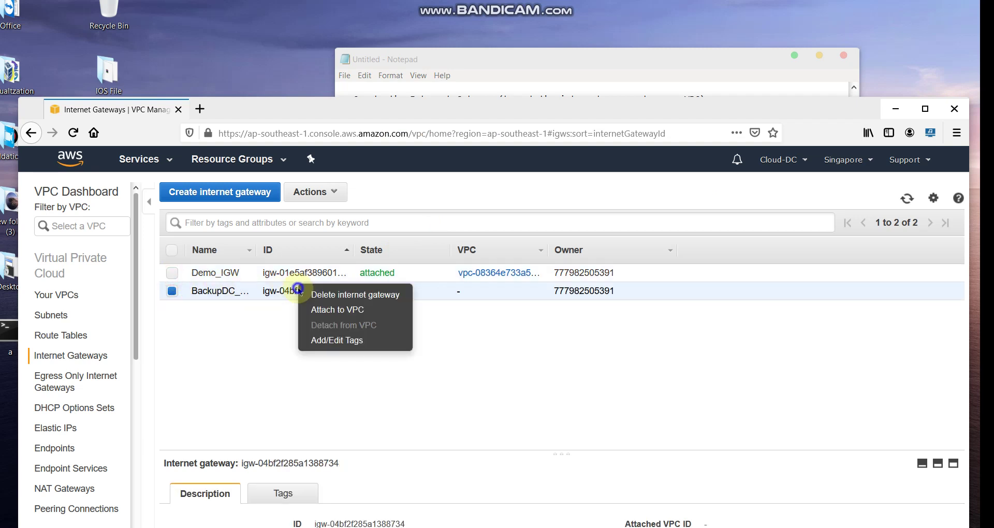
left_click(331, 309)
left_click(196, 280)
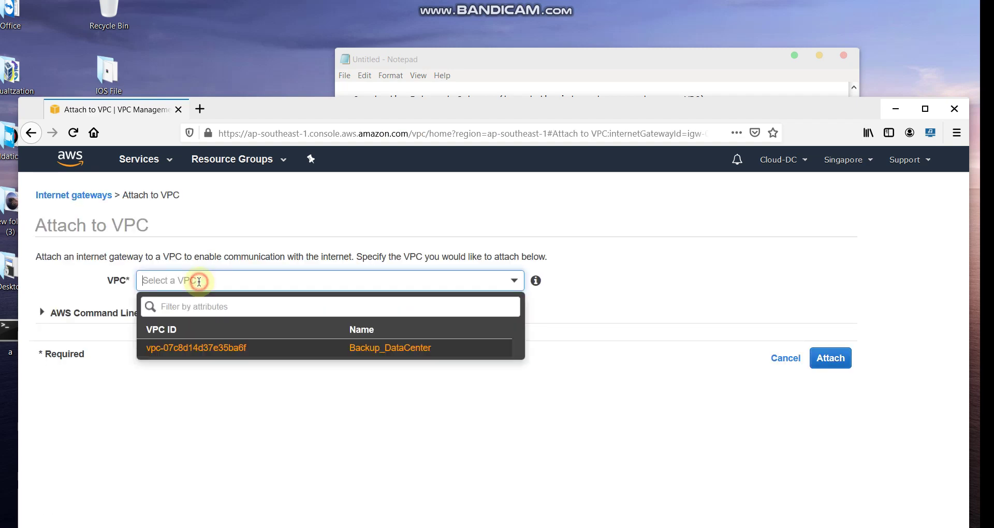
left_click(367, 349)
left_click(848, 358)
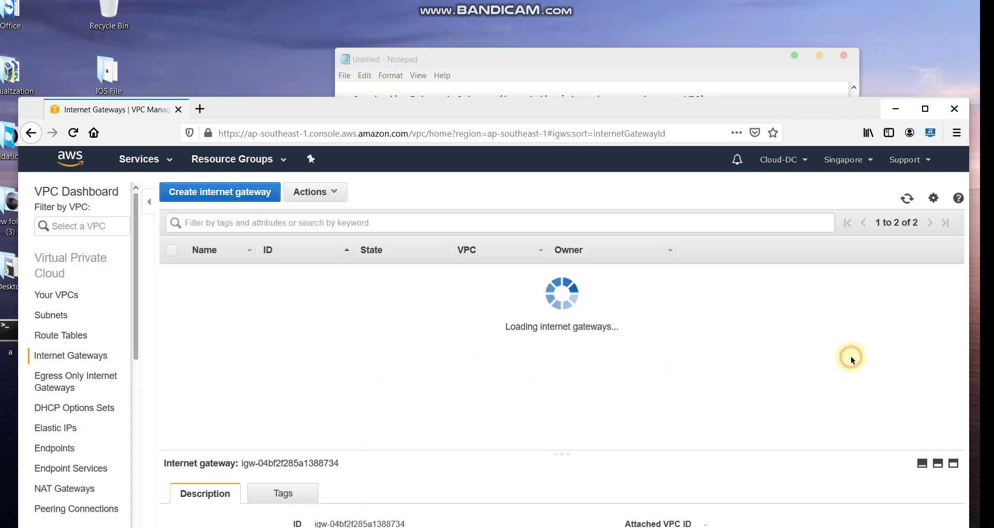
Switch to Notepad, check the note on choosing the VPC, and read the third step about creating the subnet.
left_click(525, 63)
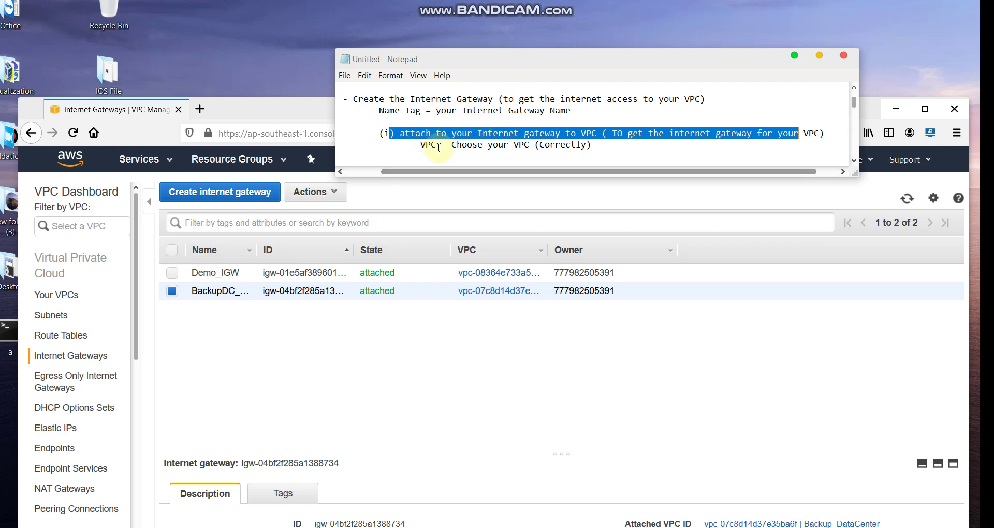
left_click_drag(425, 145, 578, 158)
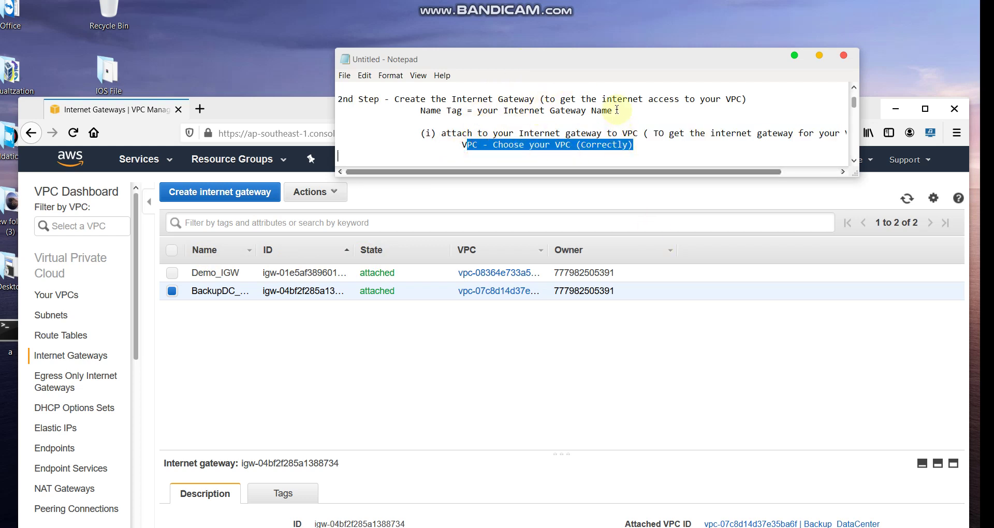
scroll(854, 155, "down", 2)
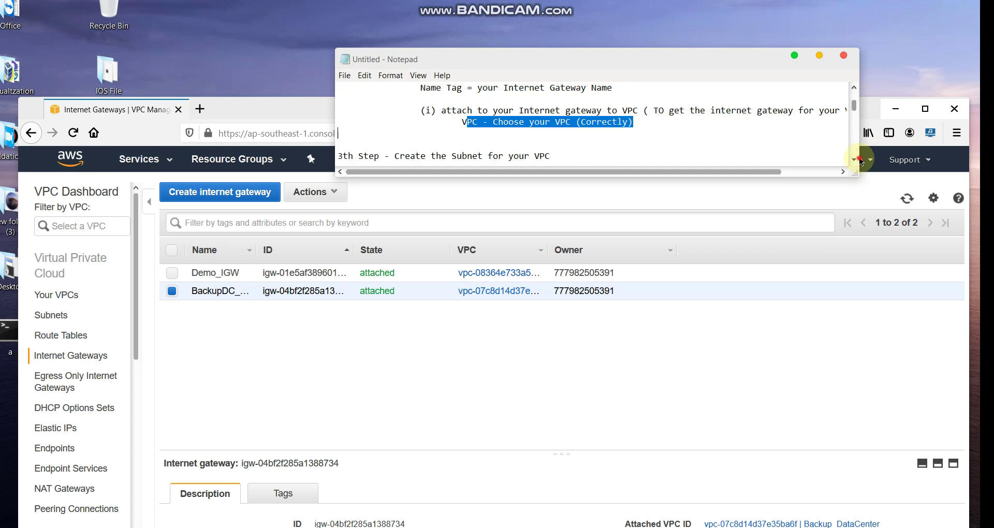
left_click(854, 160)
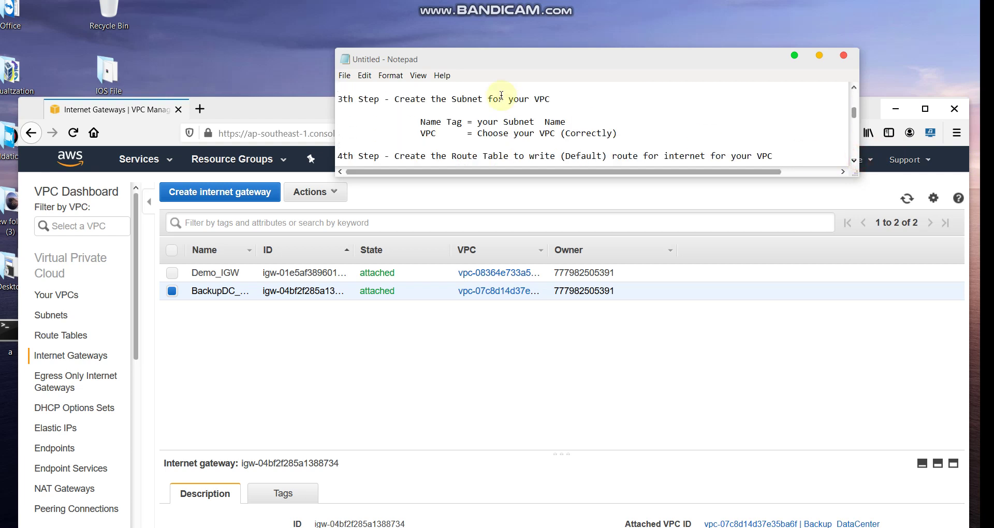
left_click_drag(340, 101, 530, 99)
left_click_drag(420, 125, 533, 124)
left_click_drag(348, 99, 487, 108)
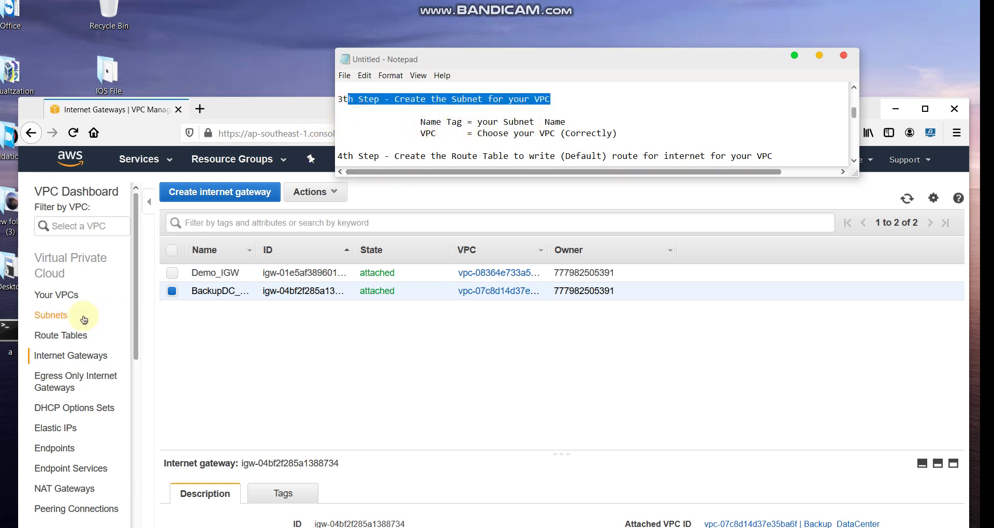
Switch to the AWS console, go to the VPC's subnets, and open the creation form for a new subnet.
left_click(55, 317)
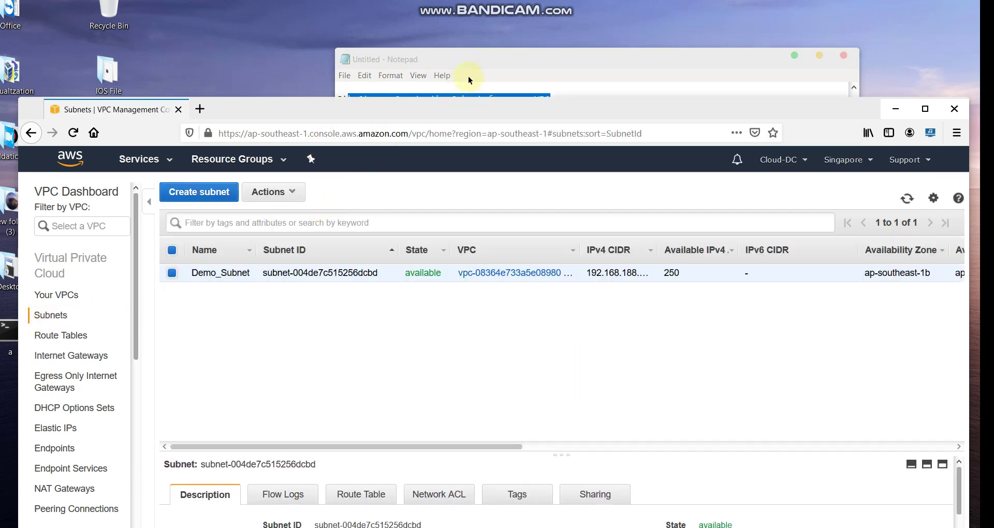
left_click(497, 60)
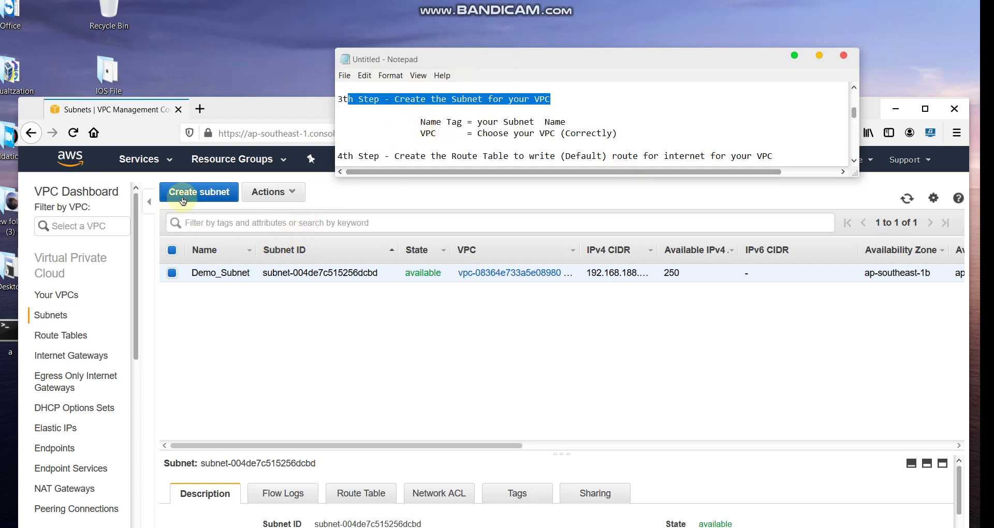
left_click(205, 196)
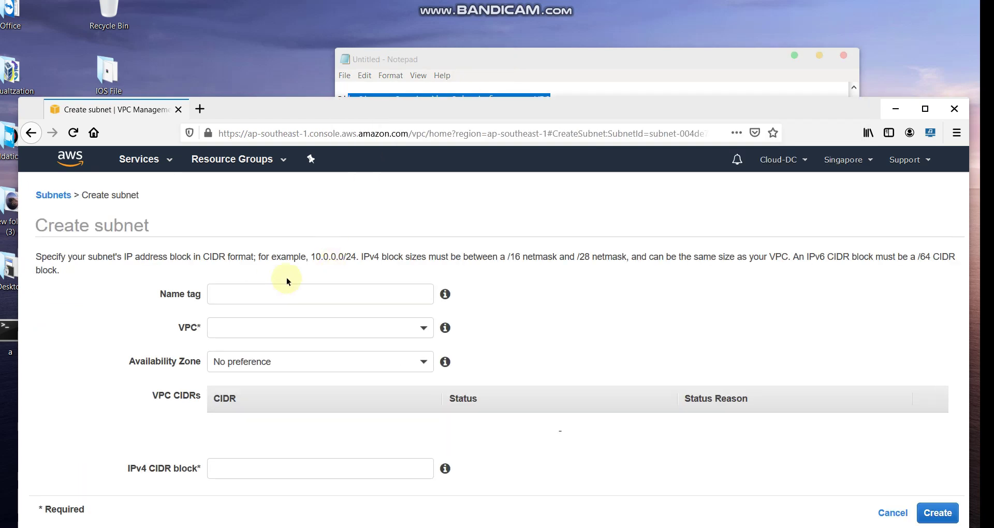
left_click(298, 284)
Check the name tag note in Notepad and set the new subnet's name tag to BackupDC_Subnet.
left_click(492, 61)
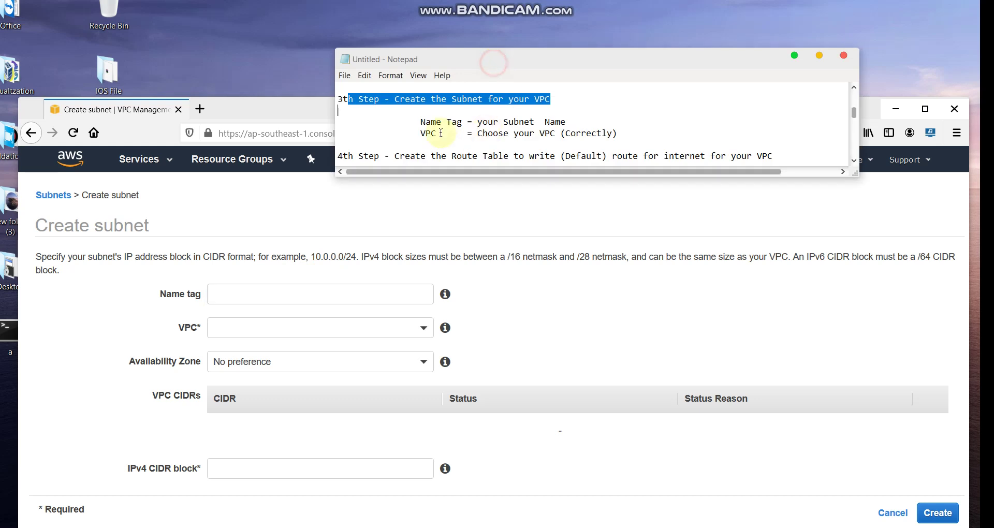
left_click_drag(419, 122, 549, 122)
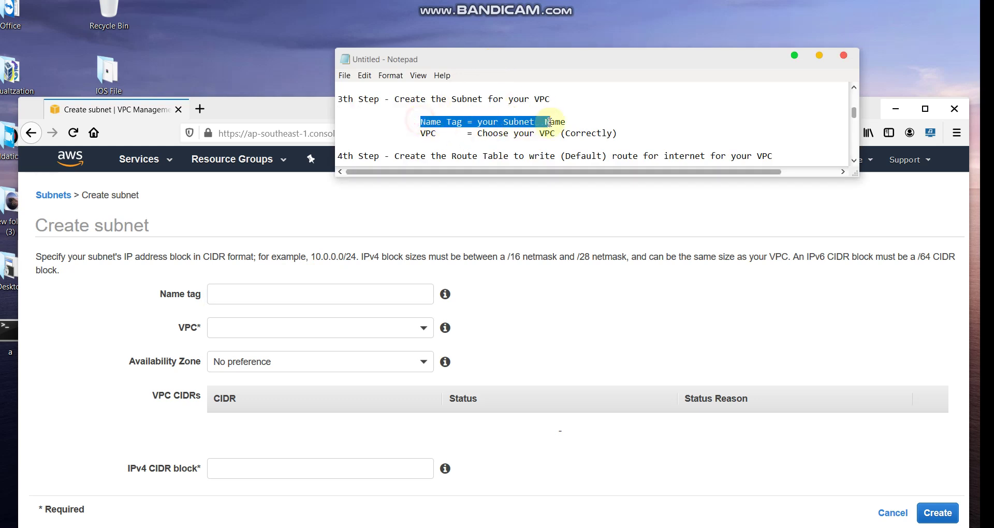
left_click(243, 289)
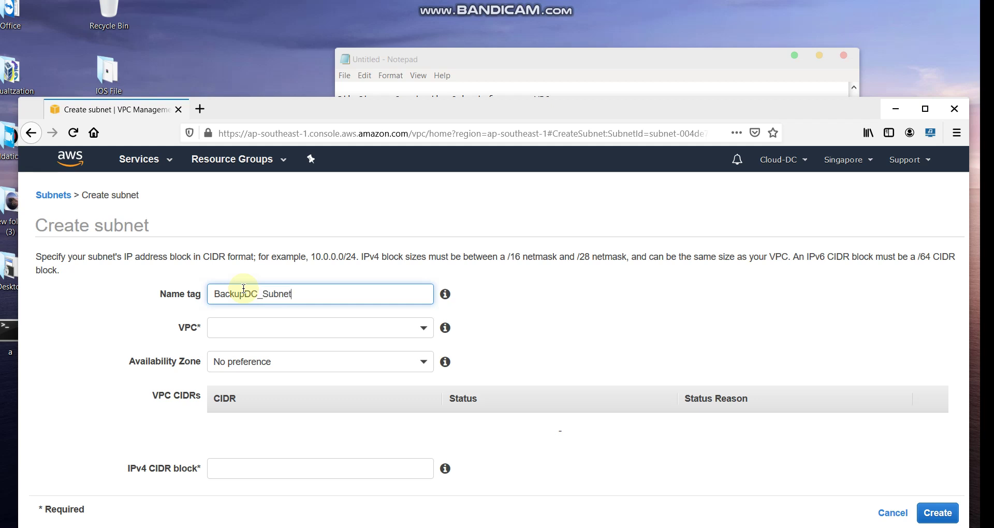
Check the VPC note in Notepad and choose the Backup_DataCenter VPC for the new subnet.
left_click(248, 327)
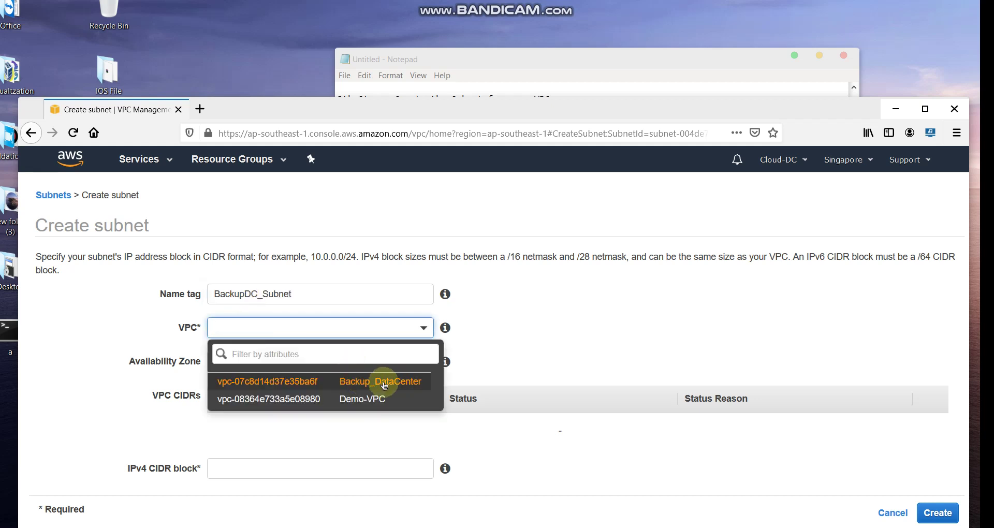
left_click(533, 59)
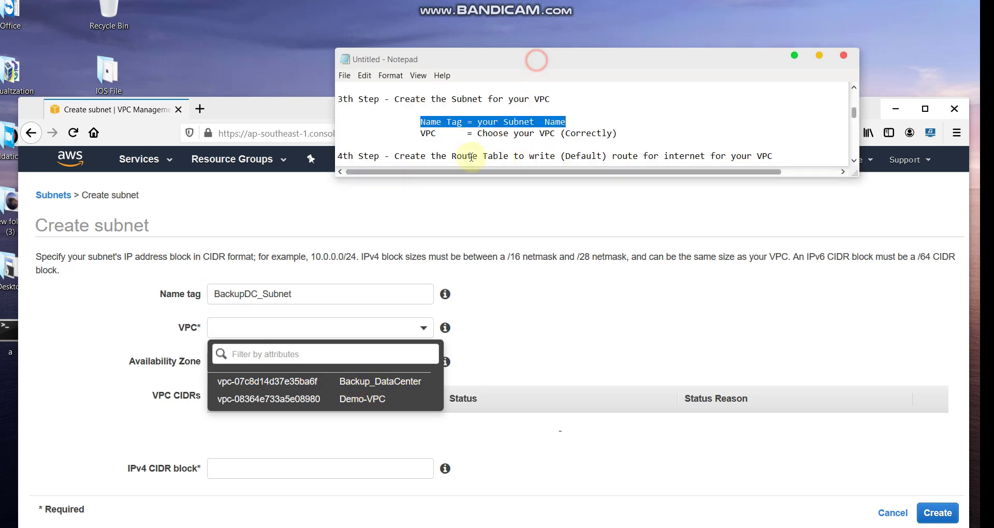
left_click_drag(419, 134, 612, 134)
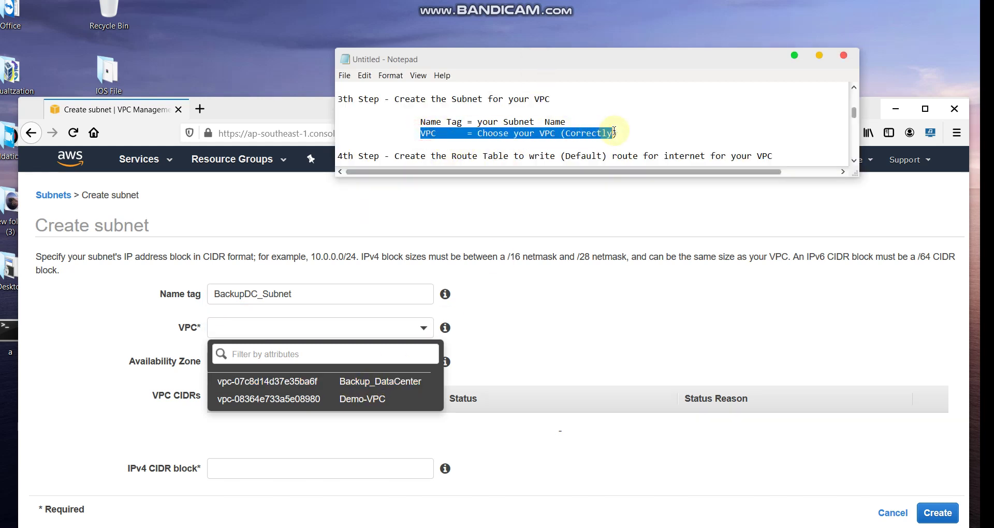
left_click(373, 385)
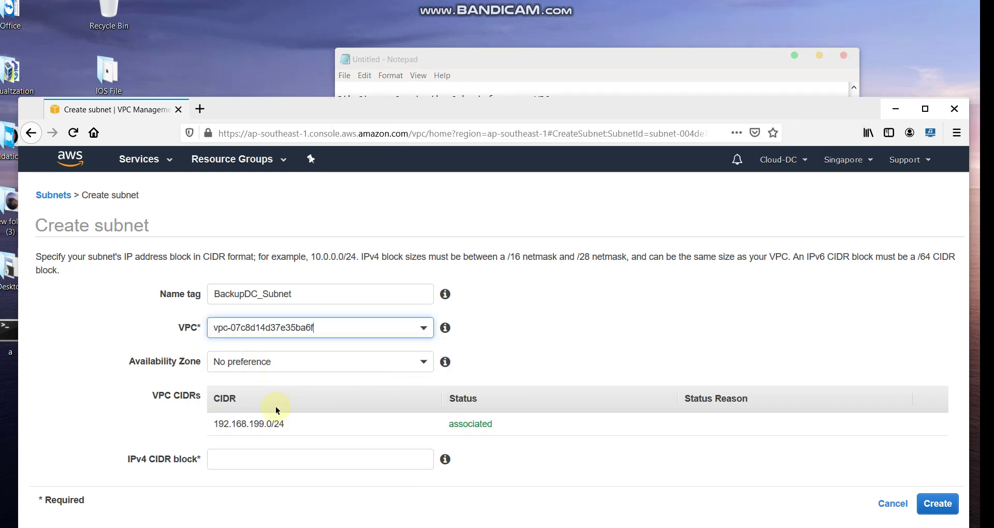
Set the subnet's IPv4 CIDR block to 192.168.199.0/24, create the subnet, and return to the subnet list.
left_click(283, 422)
left_click(231, 457)
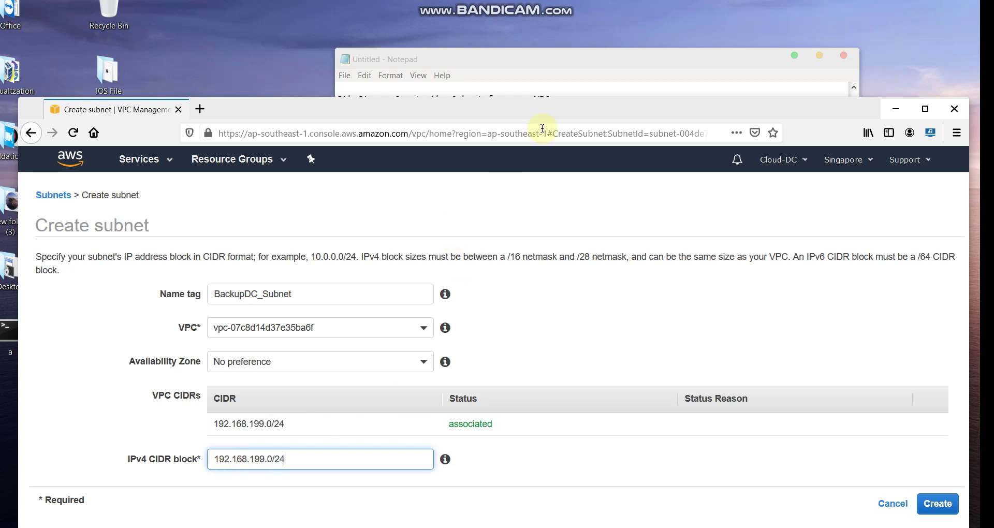
left_click_drag(560, 121, 538, 30)
left_click(935, 430)
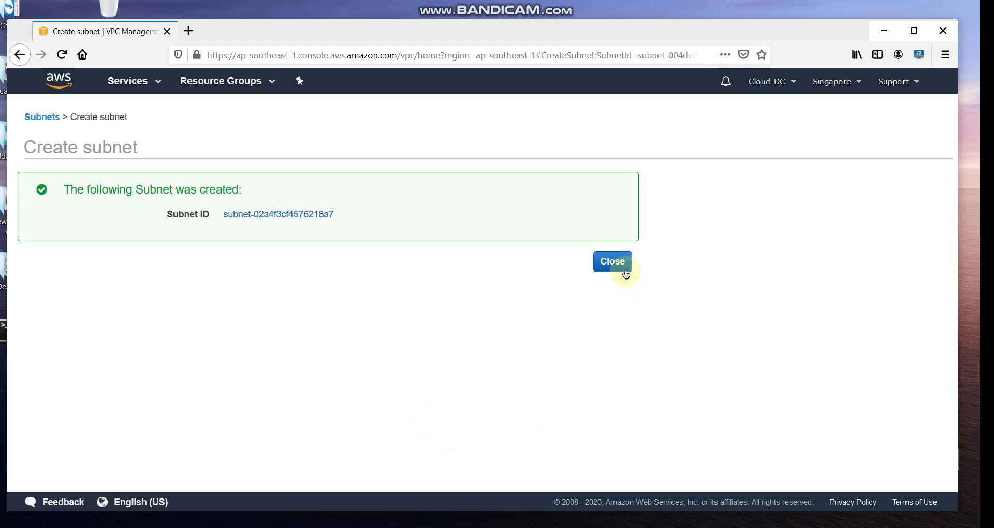
left_click(625, 273)
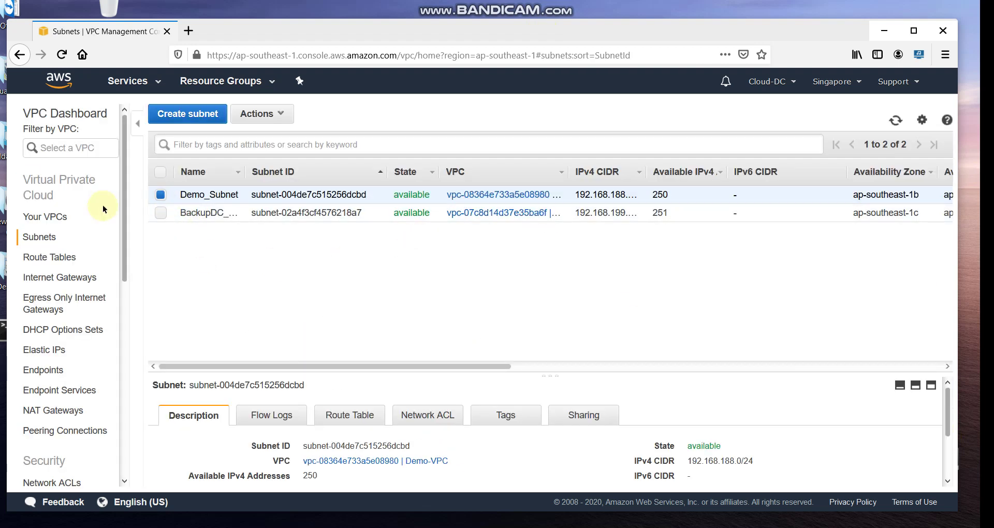
Move the browser window below the notes, switch to Notepad, and read the fourth step about creating the route table.
left_click_drag(623, 31, 623, 86)
mouse_move(616, 69)
left_mouse_down()
mouse_move(618, 53)
mouse_move(621, 77)
mouse_move(635, 32)
mouse_move(630, 73)
left_mouse_up()
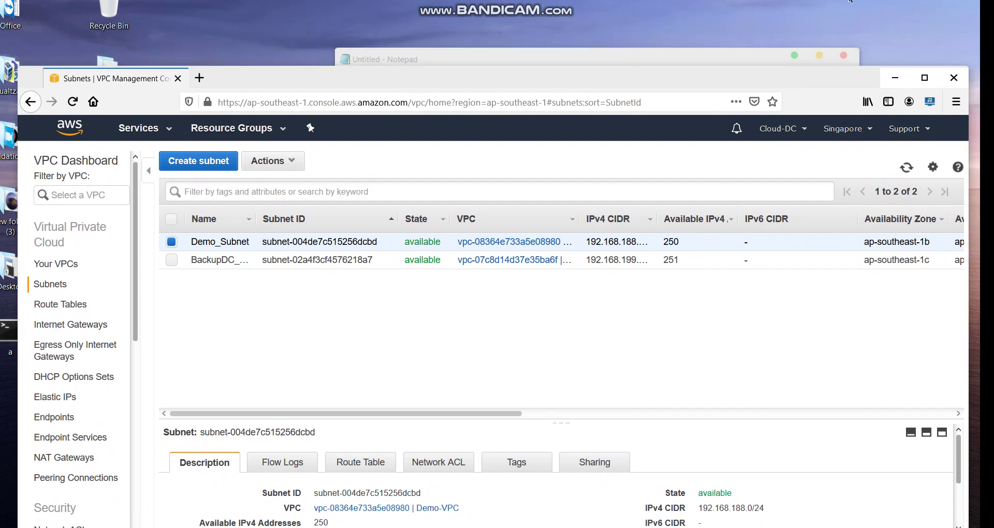
left_click(751, 58)
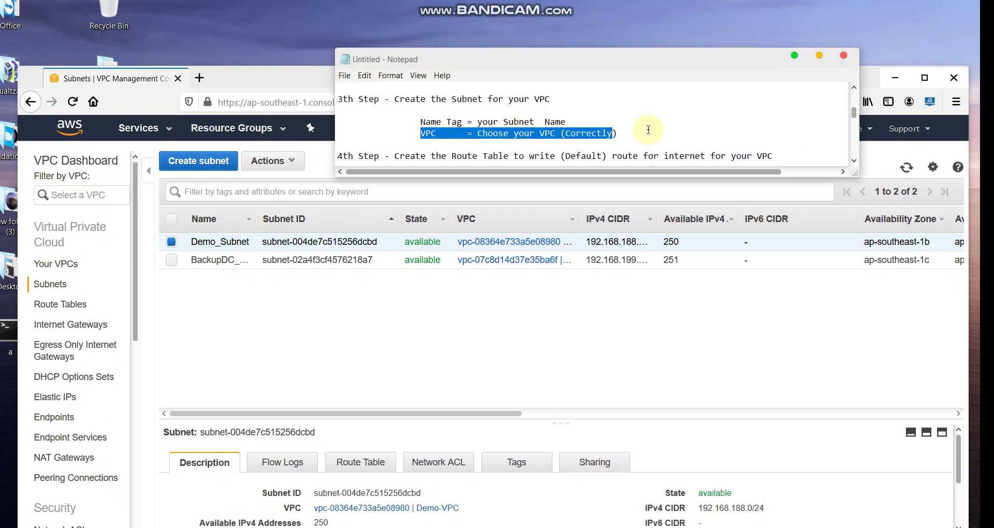
scroll(581, 125, "down", 1)
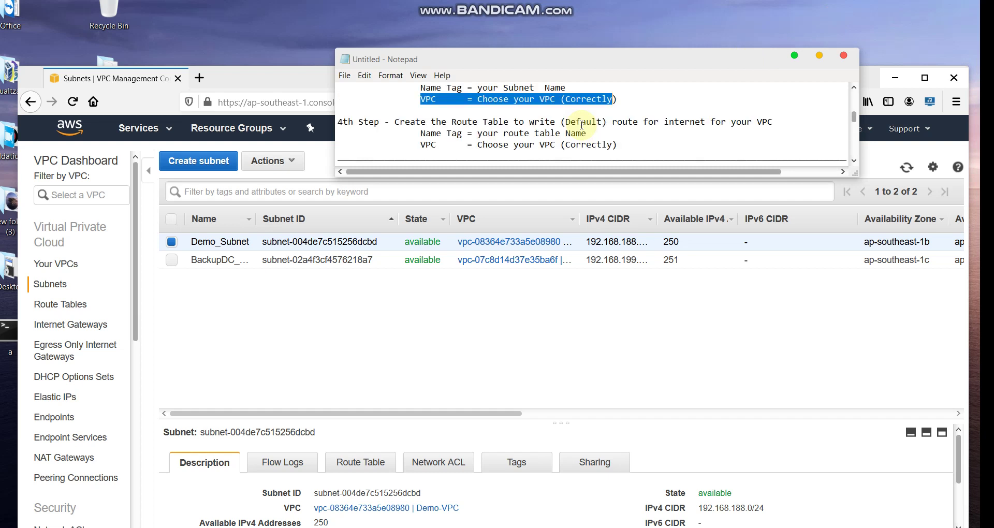
left_click_drag(395, 121, 757, 124)
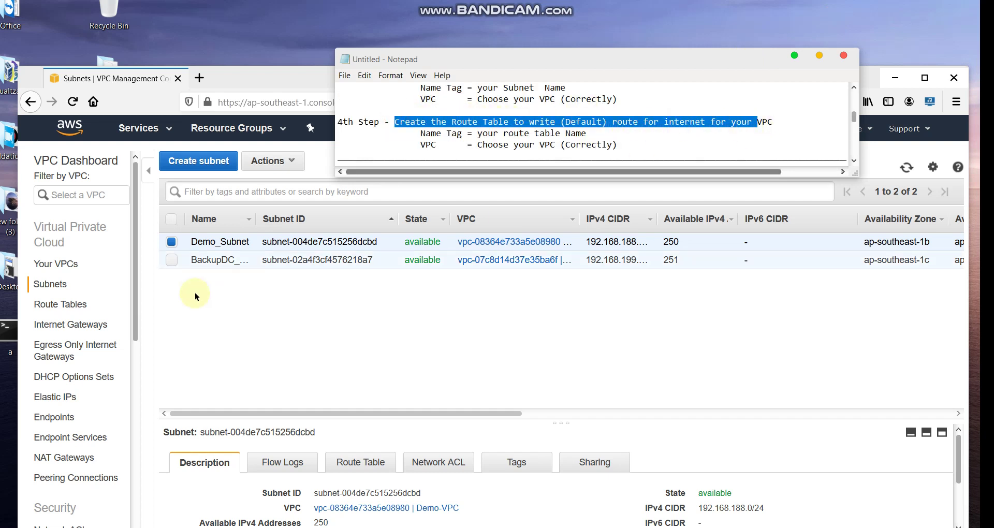
Switch to the AWS console, go to the route tables, and open the creation form for a new route table.
left_click(64, 309)
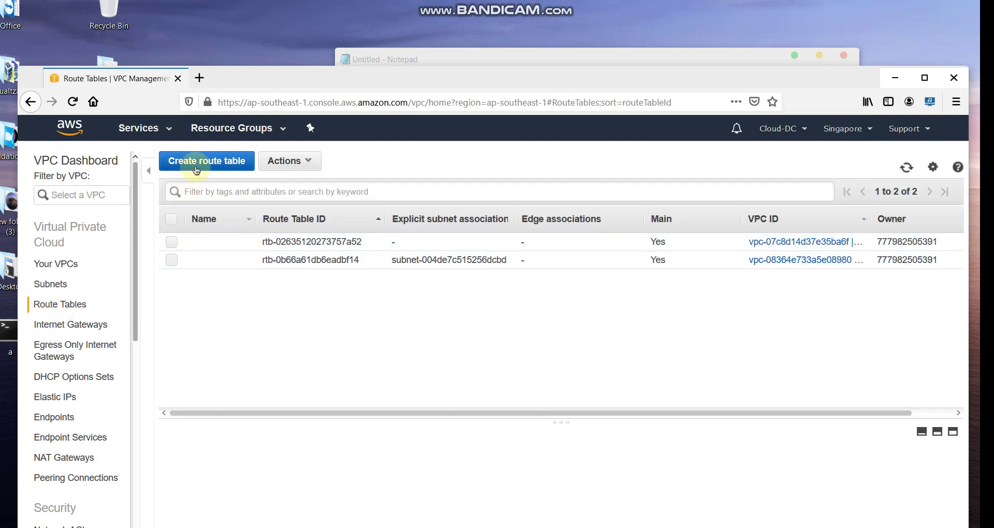
left_click_drag(503, 55, 646, 36)
left_click(223, 165)
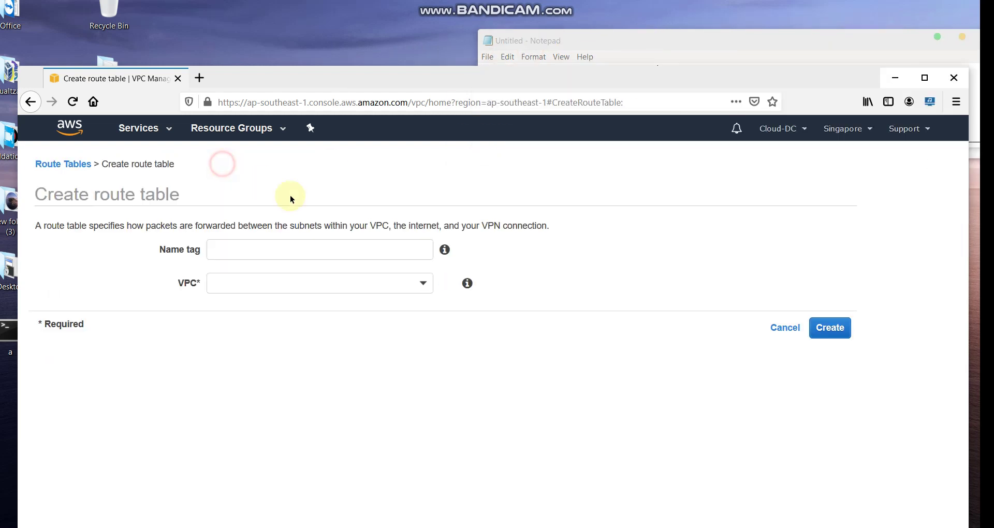
Set the route table's name tag to BackupDC_RouteTable and check the name tag and VPC notes in Notepad.
left_click(238, 252)
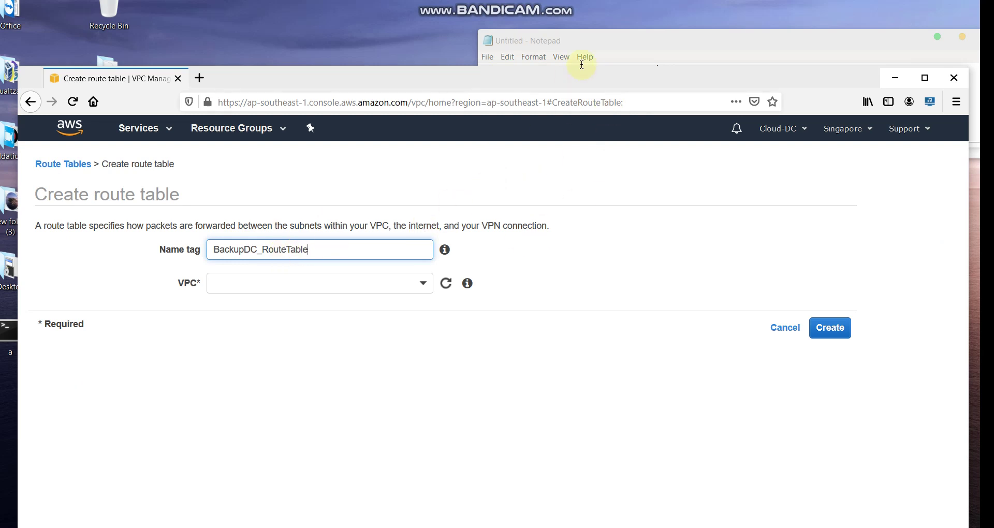
left_click(588, 49)
left_click_drag(563, 115, 756, 114)
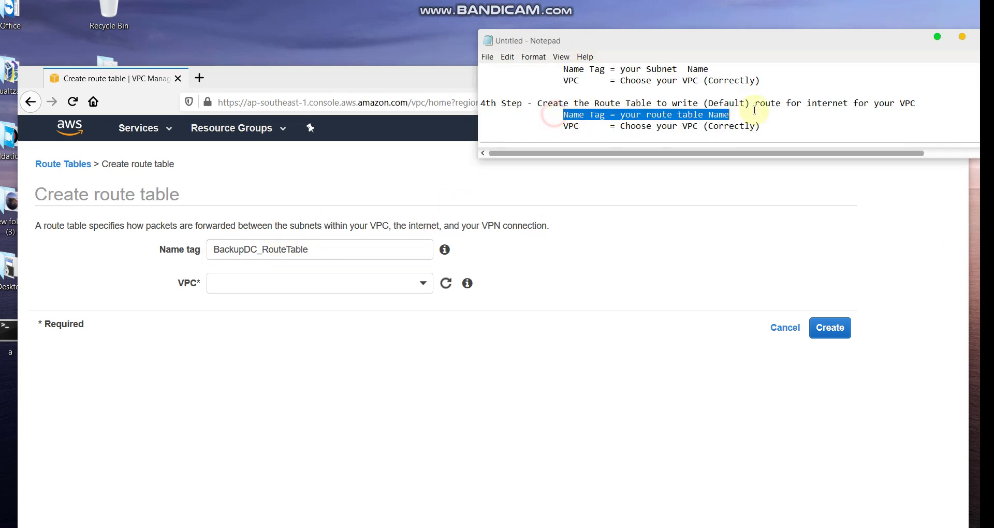
left_click_drag(565, 125, 759, 126)
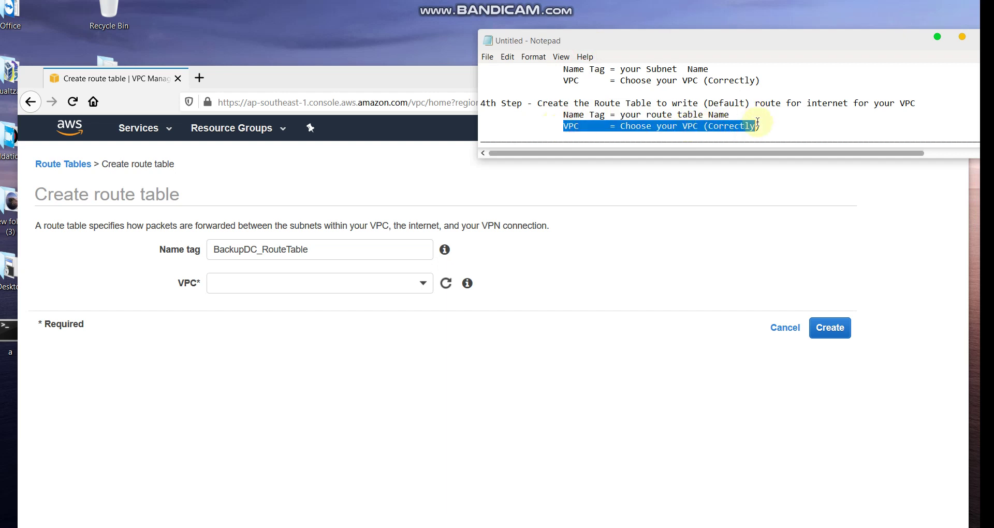
Choose the Backup_DataCenter VPC for the route table, create it, and return to the route table list.
left_click(311, 285)
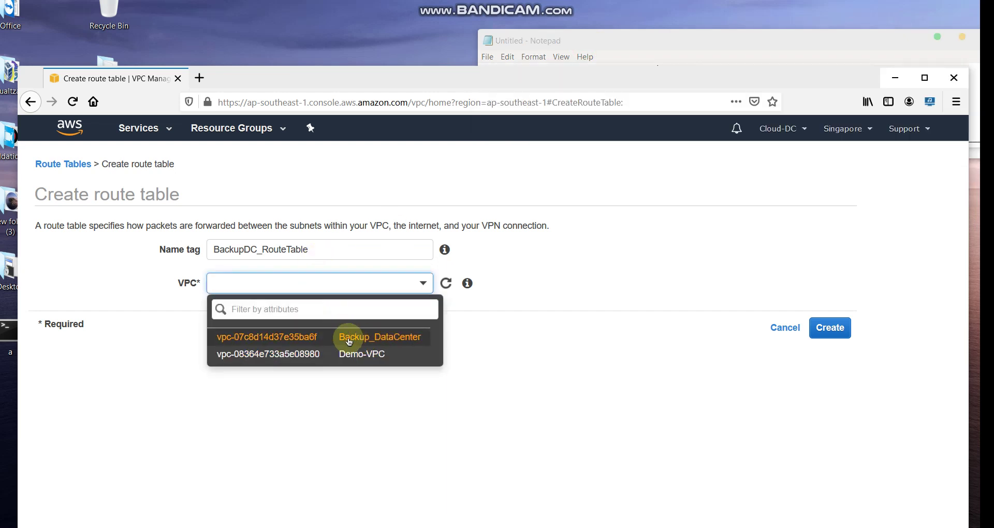
left_click(382, 339)
left_click(831, 327)
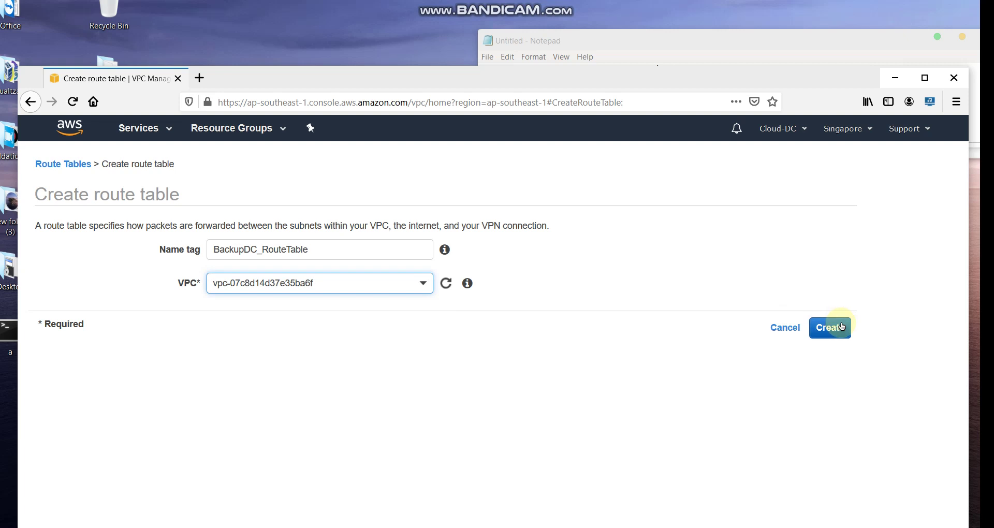
left_click(626, 312)
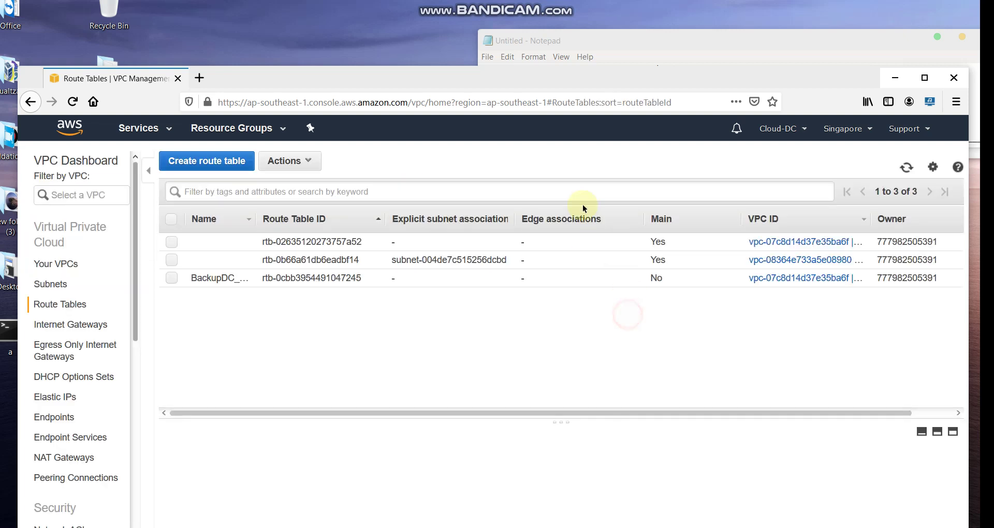
Move the browser window up, open the list of VPCs, and examine its remaining columns through Owner.
left_click_drag(566, 85, 555, 33)
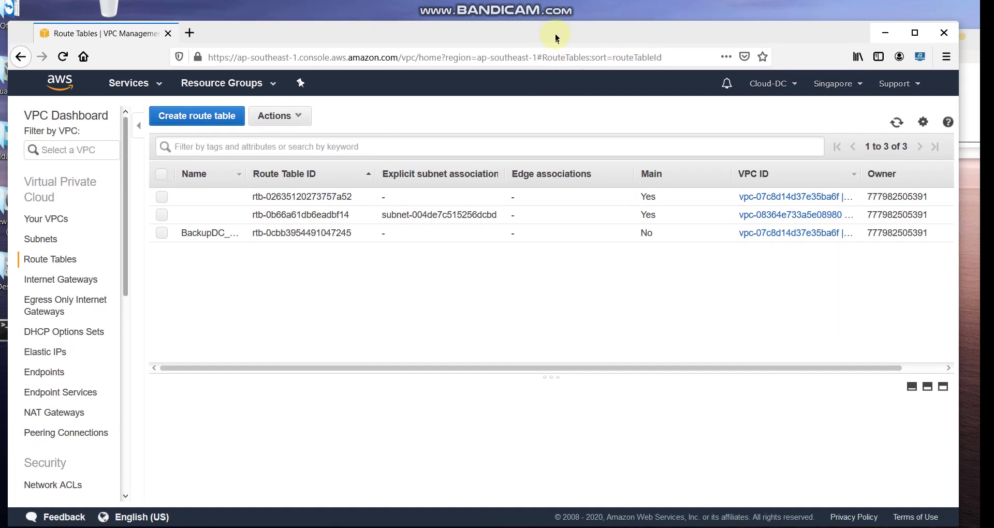
left_click(49, 215)
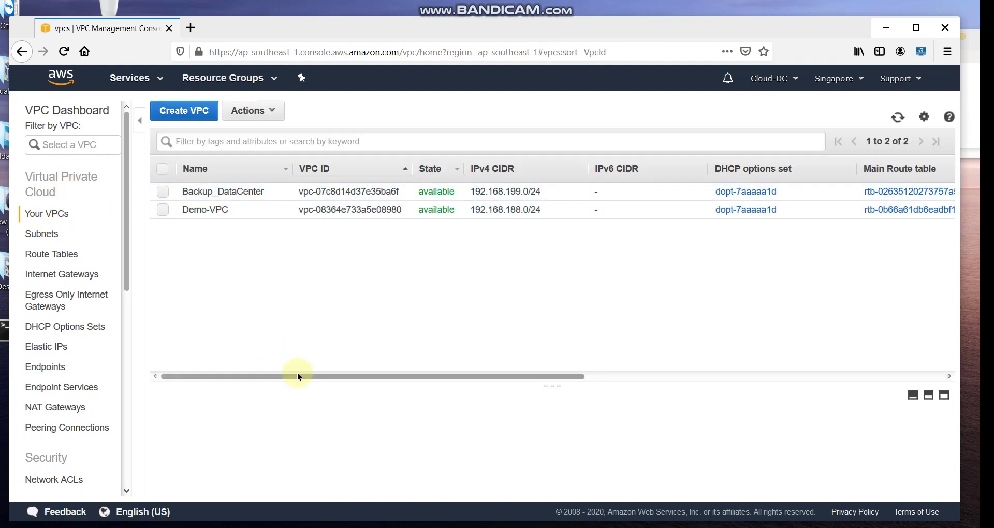
left_click_drag(299, 376, 703, 399)
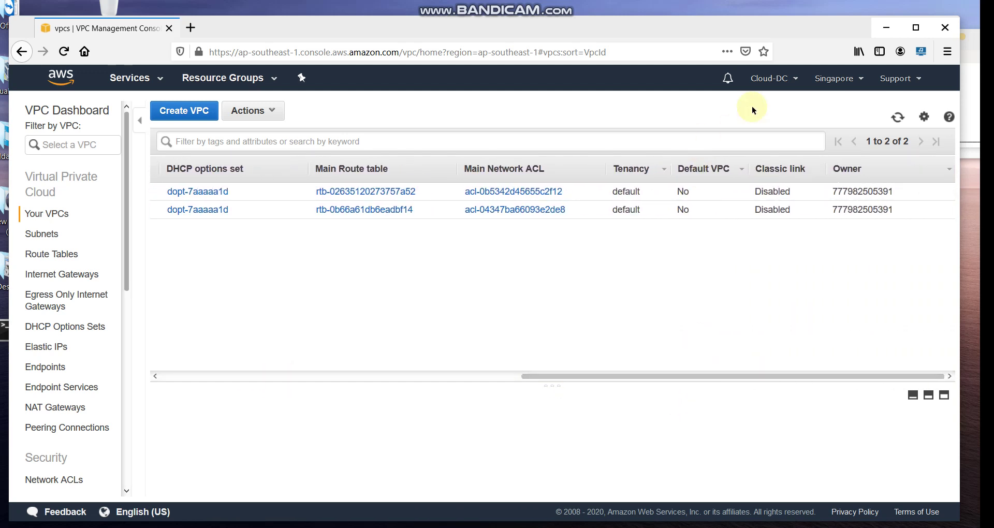
Switch to Notepad, place its window over the browser, and go to the closing note about the completed VPC.
left_click(980, 124)
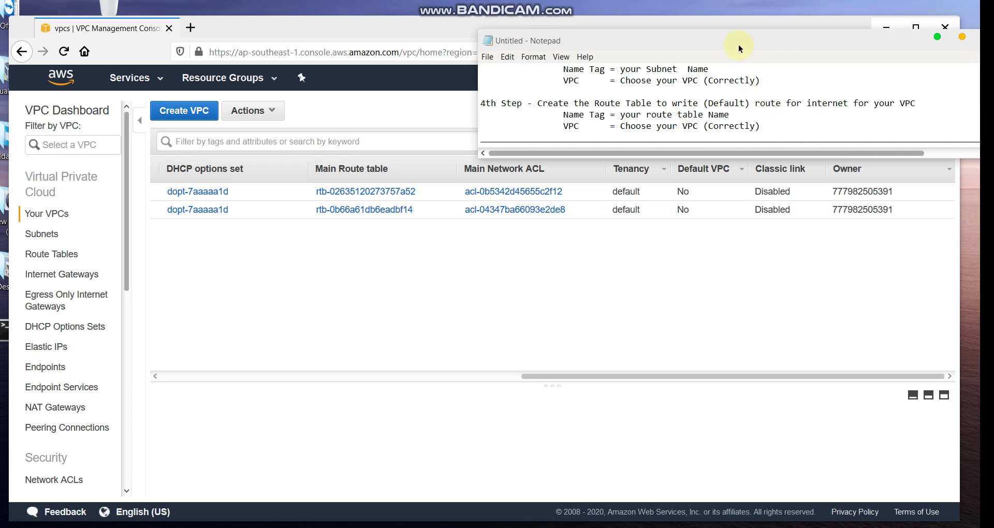
left_click_drag(827, 36, 439, 58)
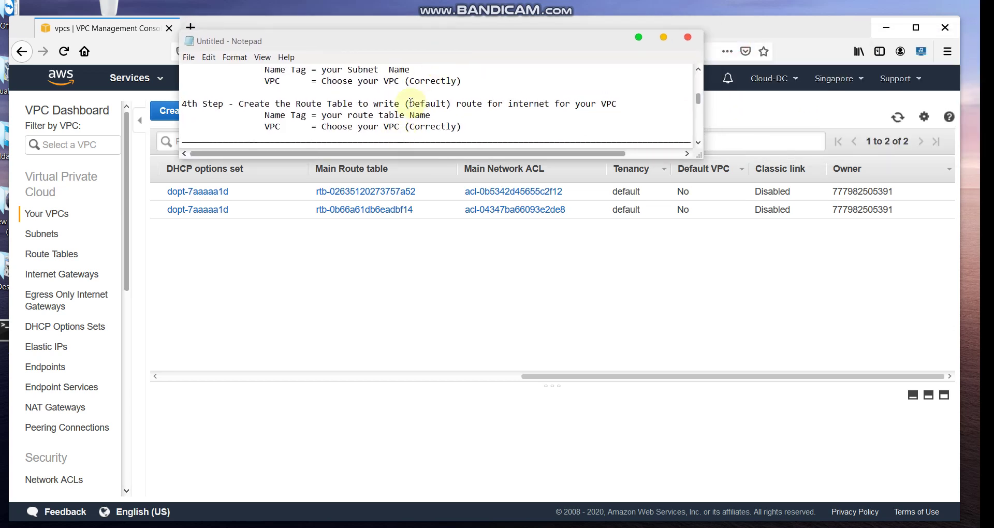
scroll(409, 104, "down", 3)
left_click(641, 103)
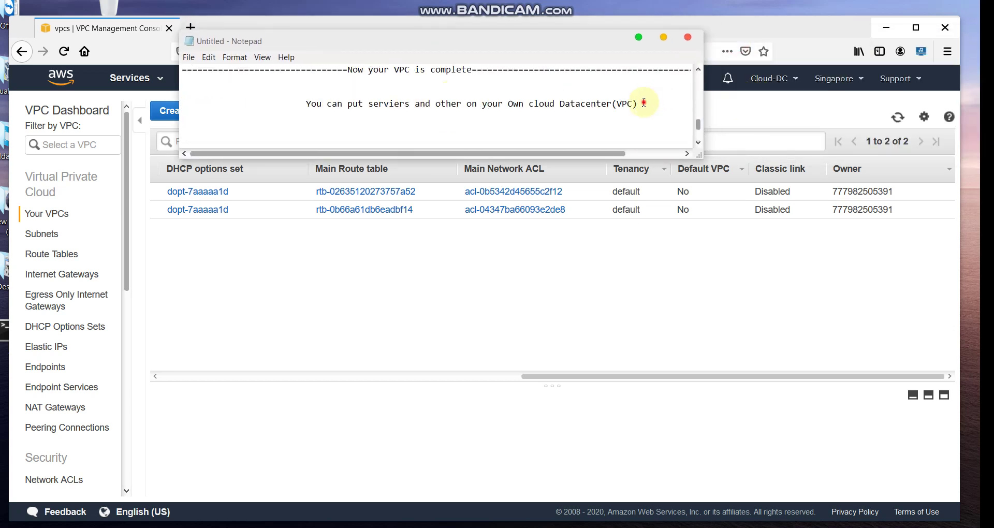
key("Return")
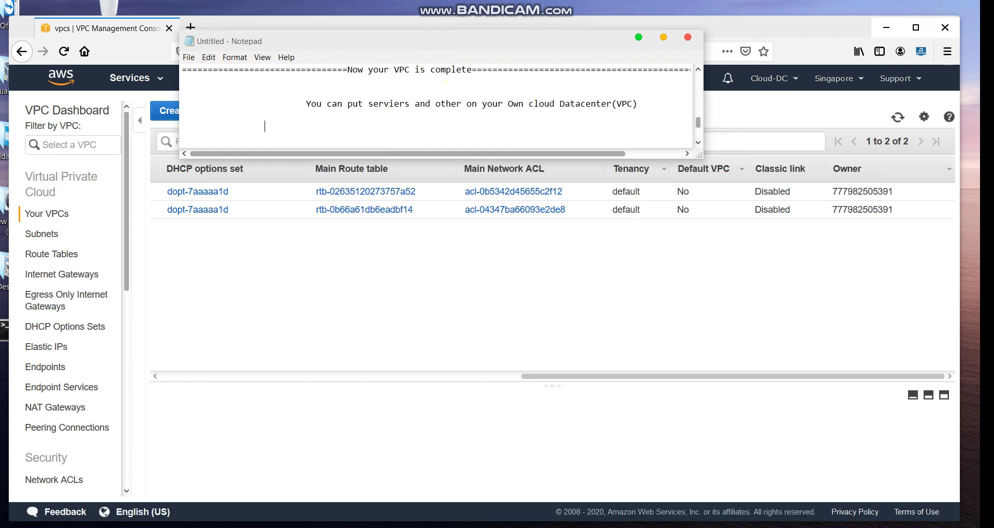
scroll(654, 90, "up", 2)
key("Tab")
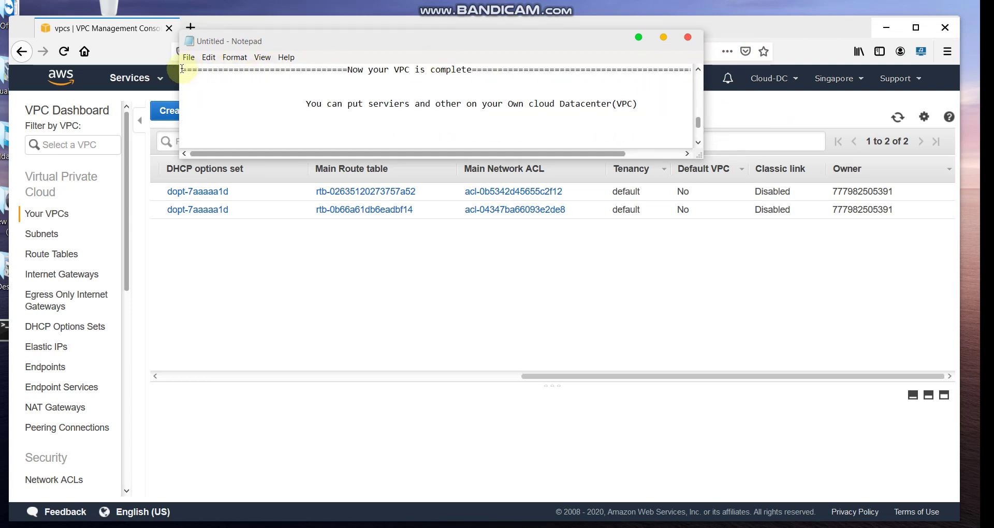
Highlight the closing note on VPC completion and hosting servers for reading, clear the highlight, and minimize Notepad to return to the AWS console.
left_click_drag(183, 69, 646, 109)
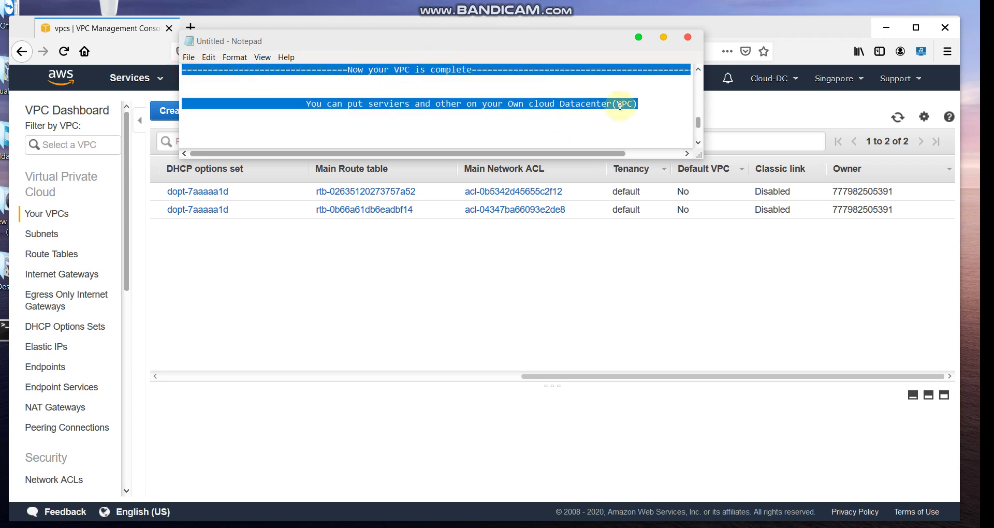
left_click(653, 103)
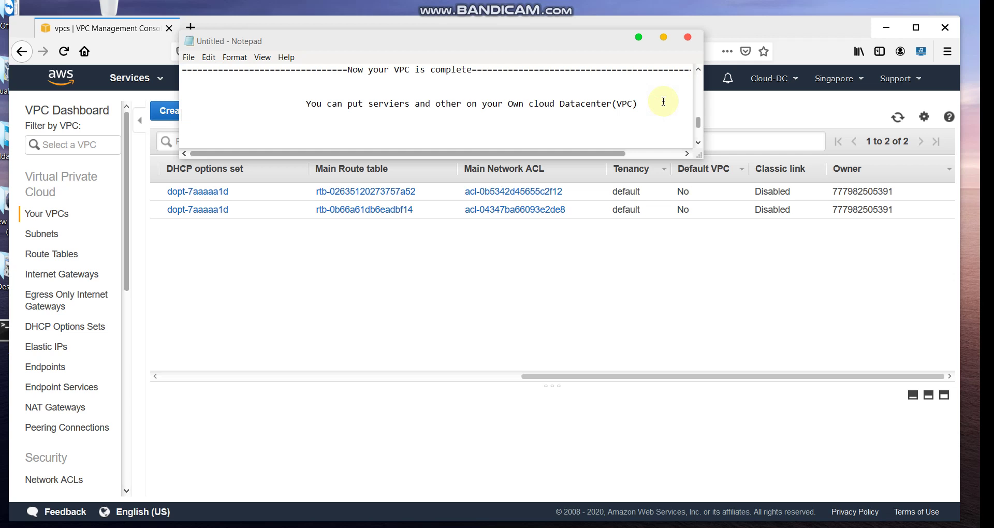
key("Return")
key("Return")
left_click(637, 39)
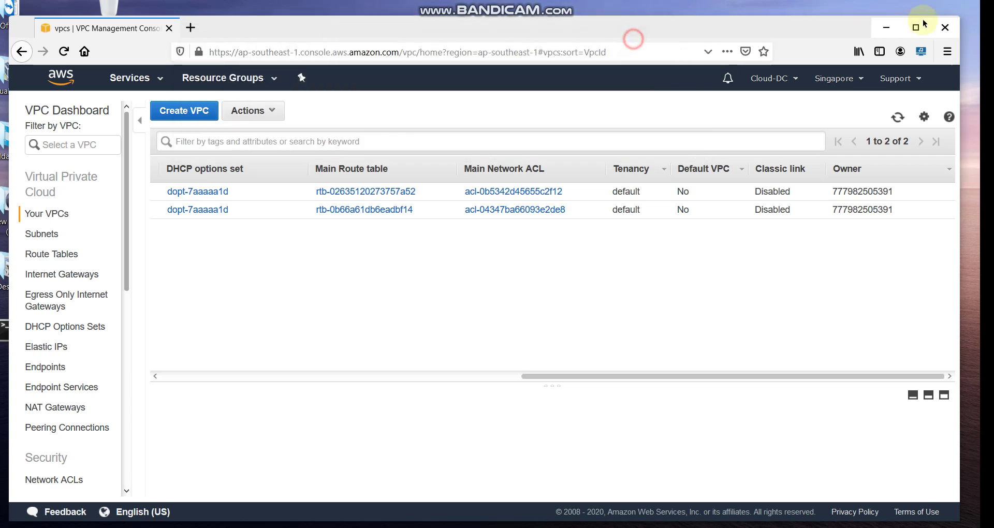